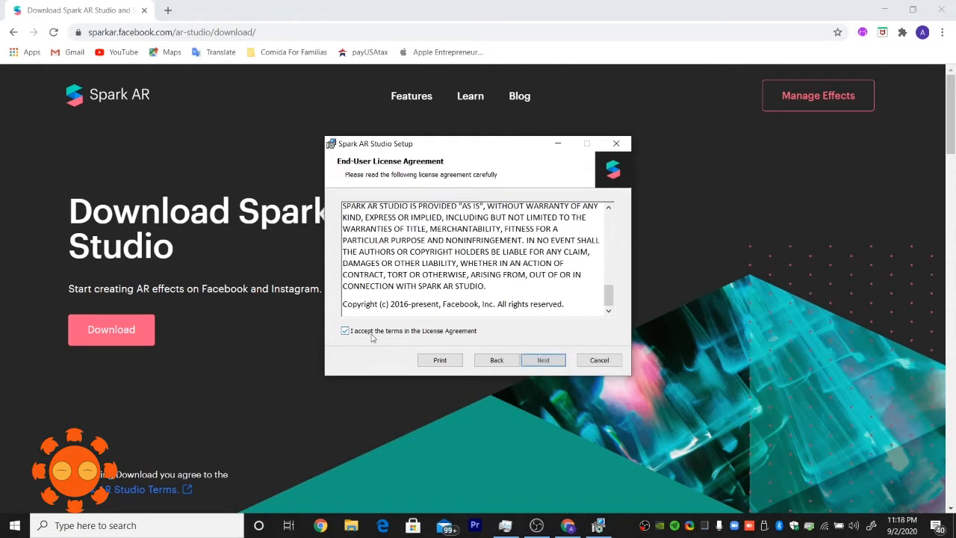
Continue past the accepted license agreement in the Spark AR Studio setup and open the linked Apple iTunes page
left_click(544, 361)
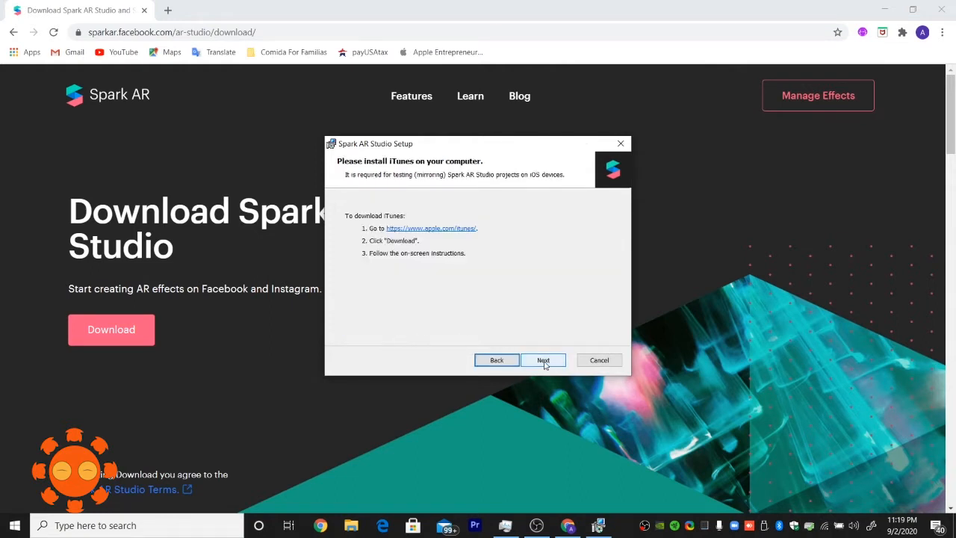
left_click(404, 230)
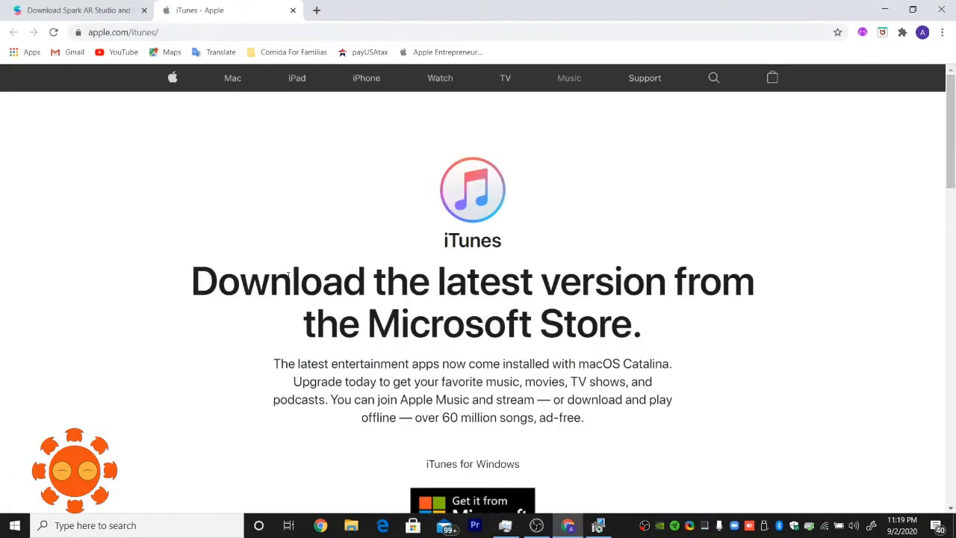
Examine the Windows System Requirements on the Apple iTunes page
scroll(444, 310, "down", 13)
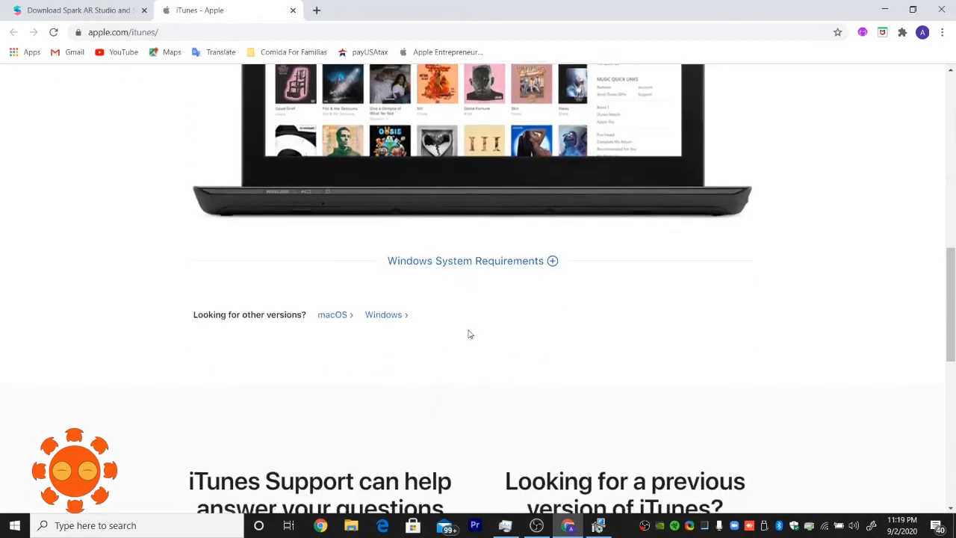
scroll(471, 298, "up", 3)
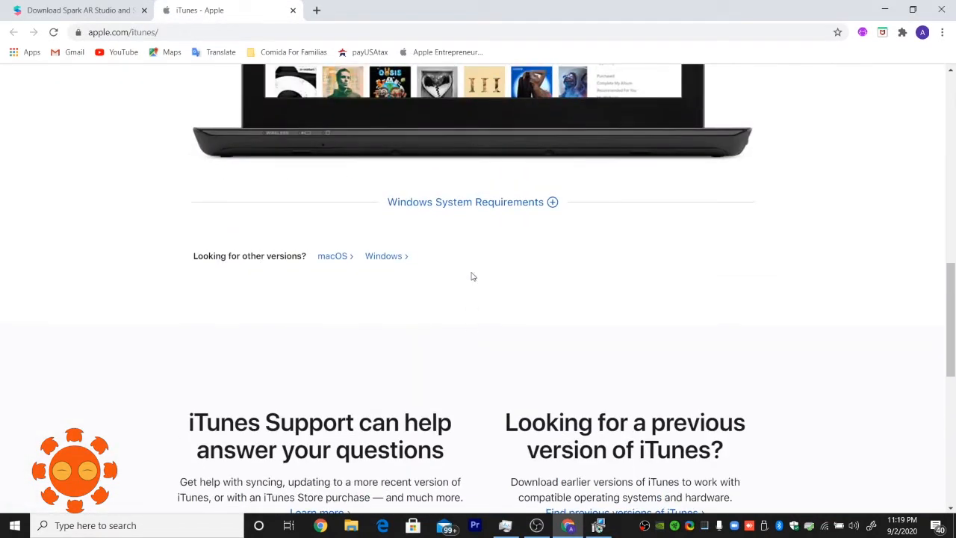
left_click(509, 208)
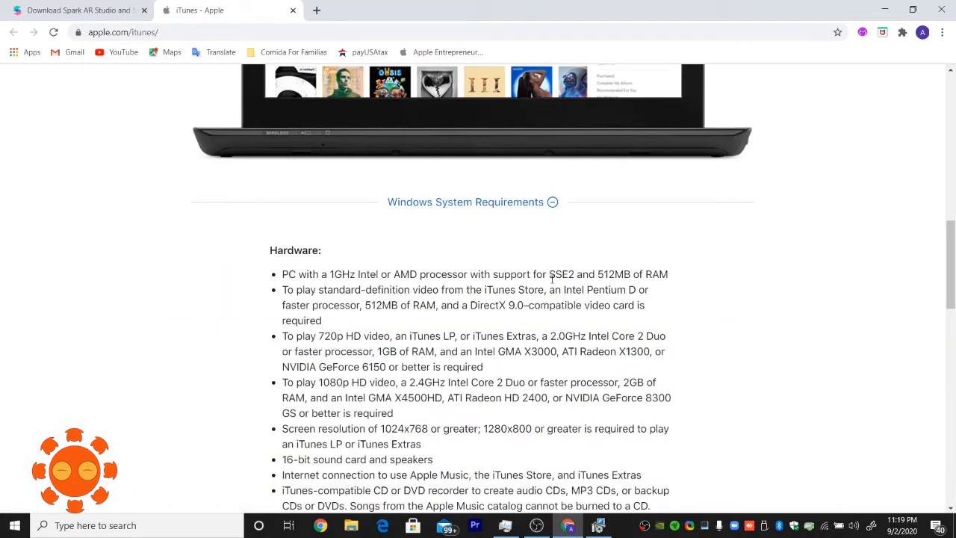
scroll(365, 349, "down", 4)
left_click_drag(951, 294, 954, 97)
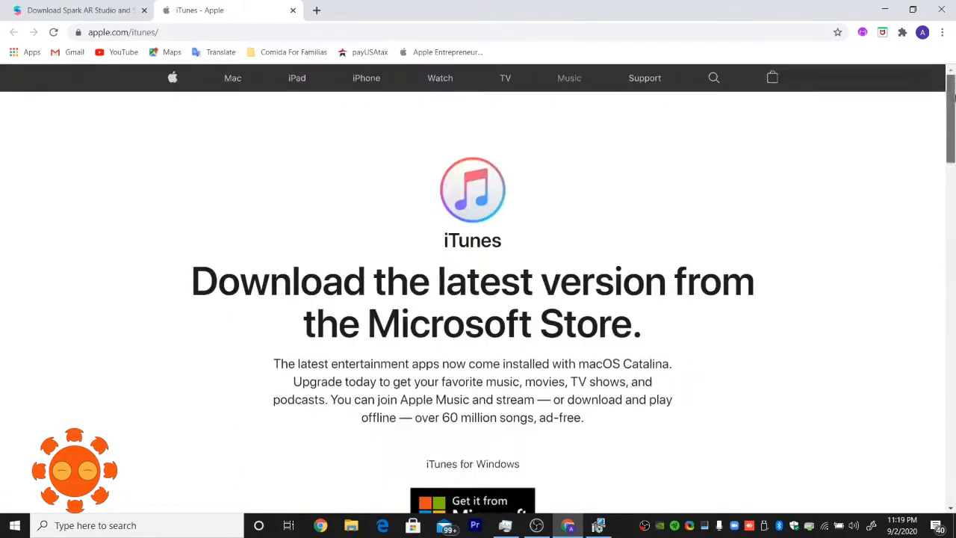
Go to the Windows version of iTunes, dismiss the sign-up offer, and open its listing in the Microsoft Store app
scroll(513, 353, "down", 4)
left_click(472, 207)
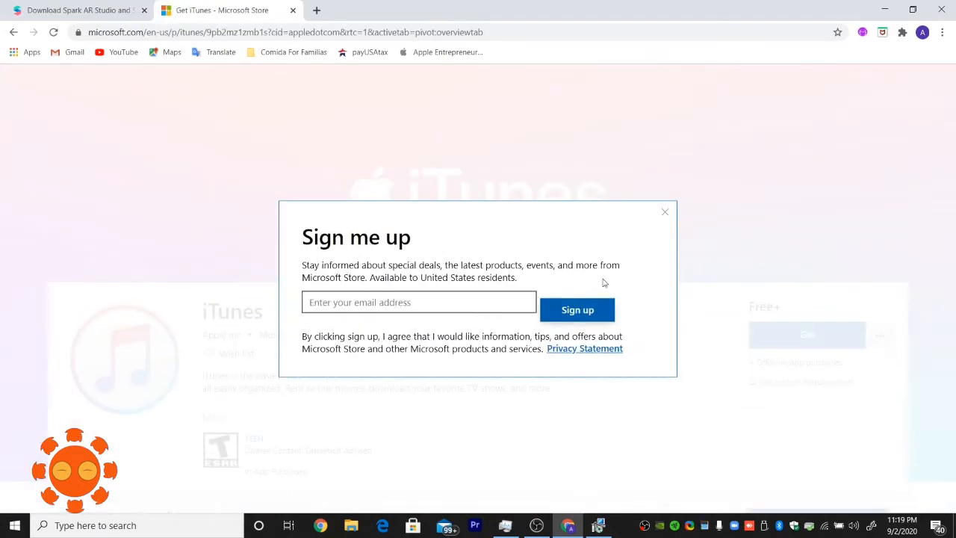
left_click(664, 212)
left_click(797, 329)
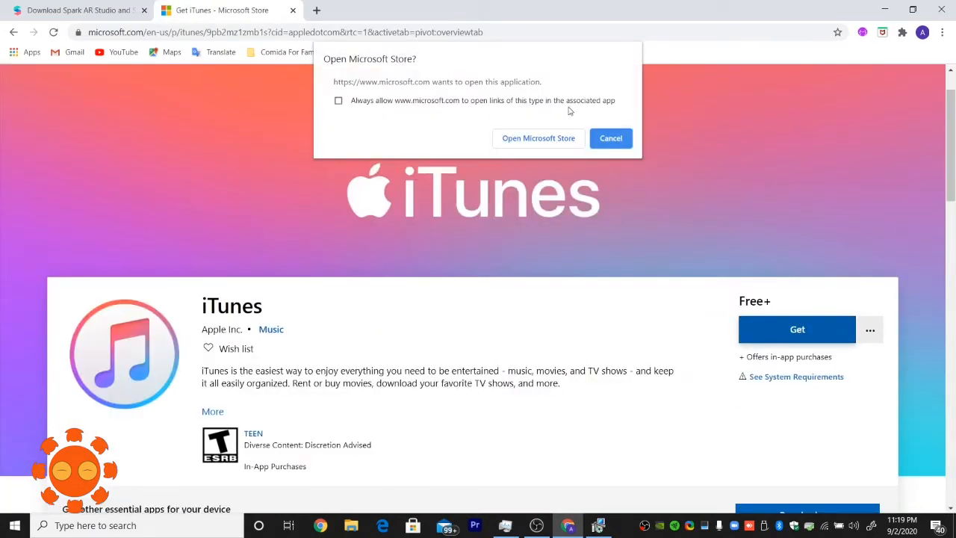
left_click(544, 138)
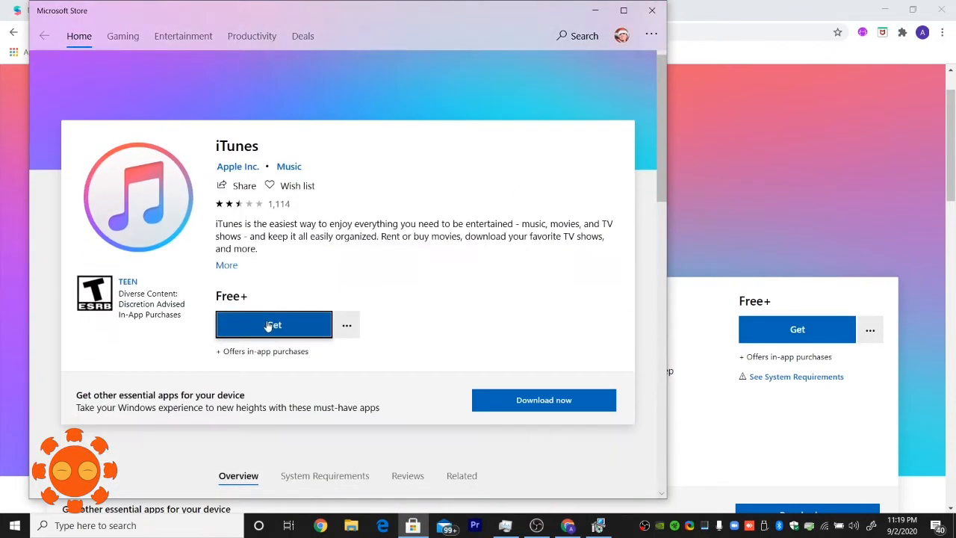
Get the free iTunes app from the Microsoft Store and install it
left_click(273, 325)
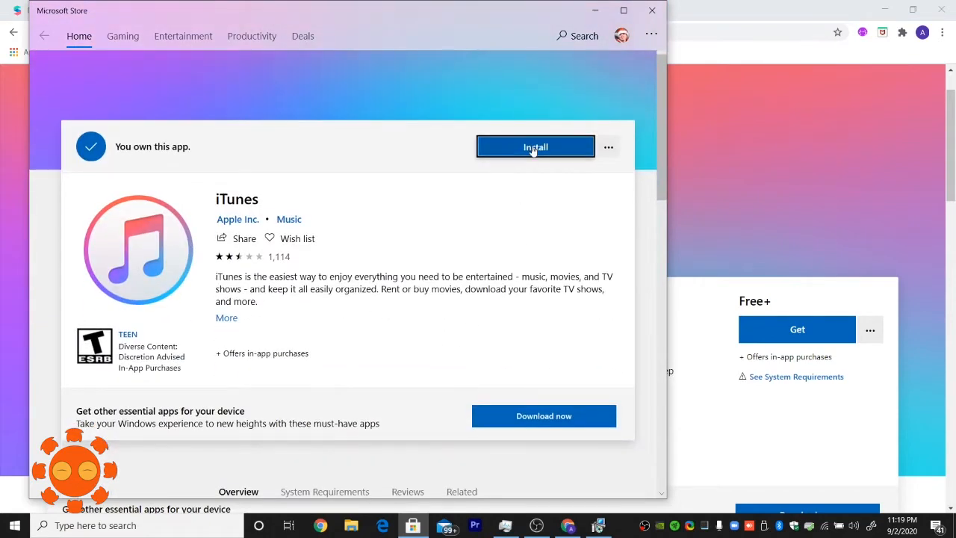
left_click(534, 149)
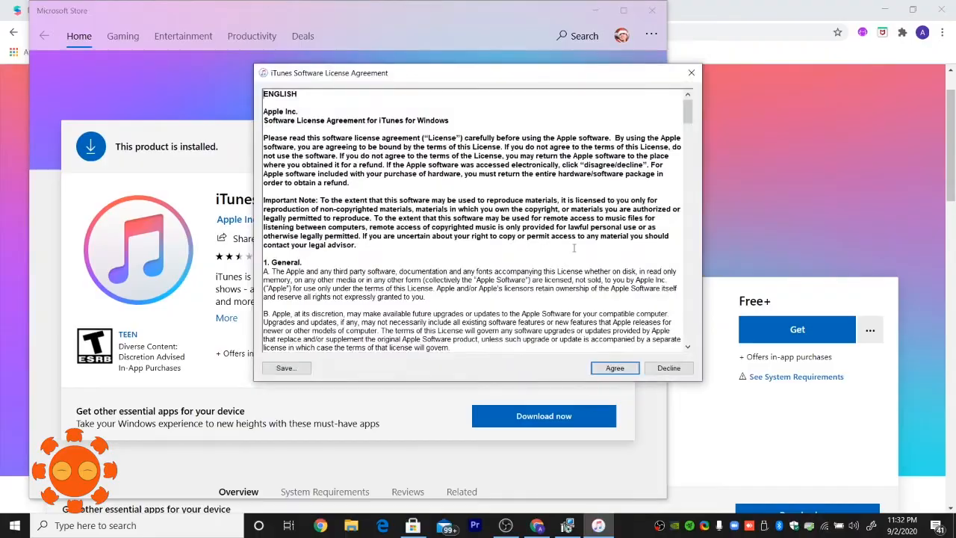
Accept the iTunes Software License Agreement and agree to share library details with Apple
scroll(575, 248, "down", 20)
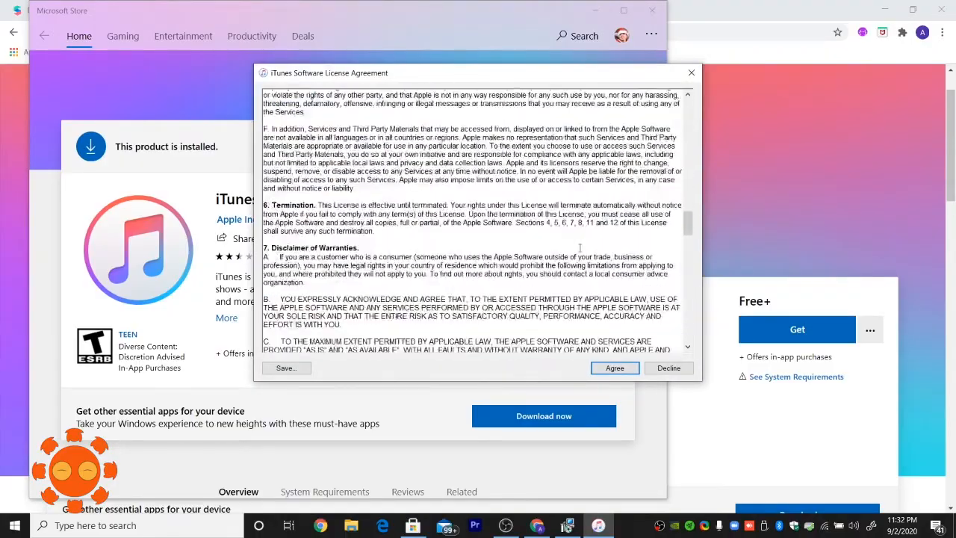
scroll(579, 248, "down", 20)
left_click(615, 368)
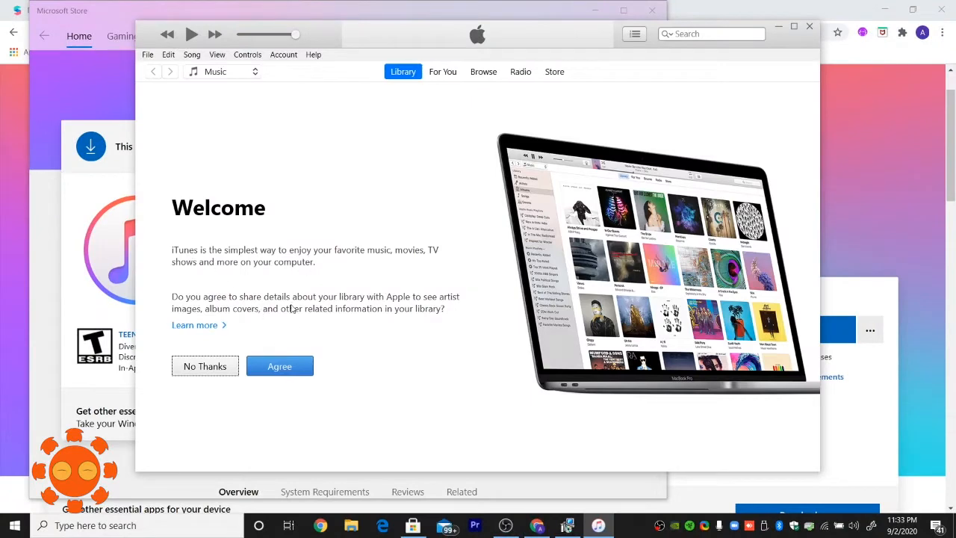
left_click(276, 366)
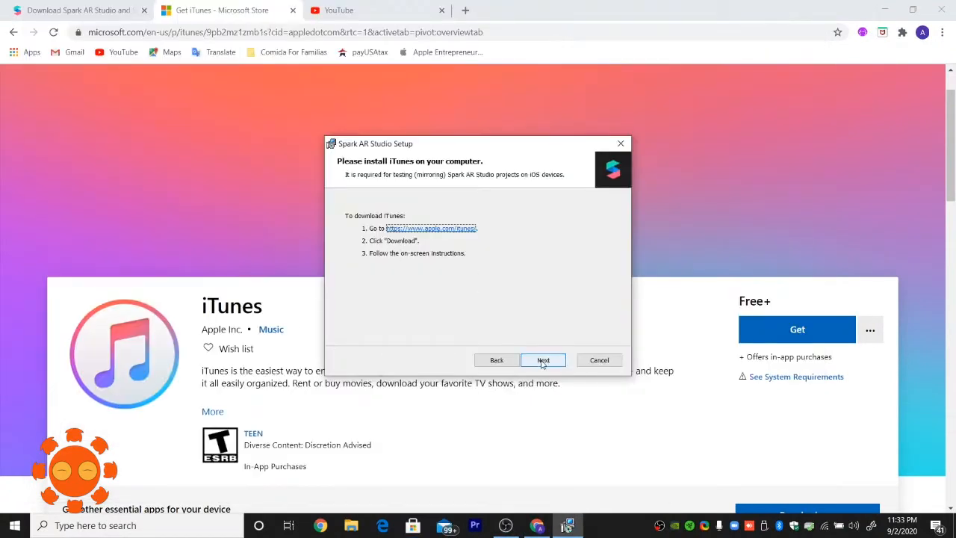
Complete the Spark AR Studio installation using the default destination folder and exit the setup wizard
key("Return")
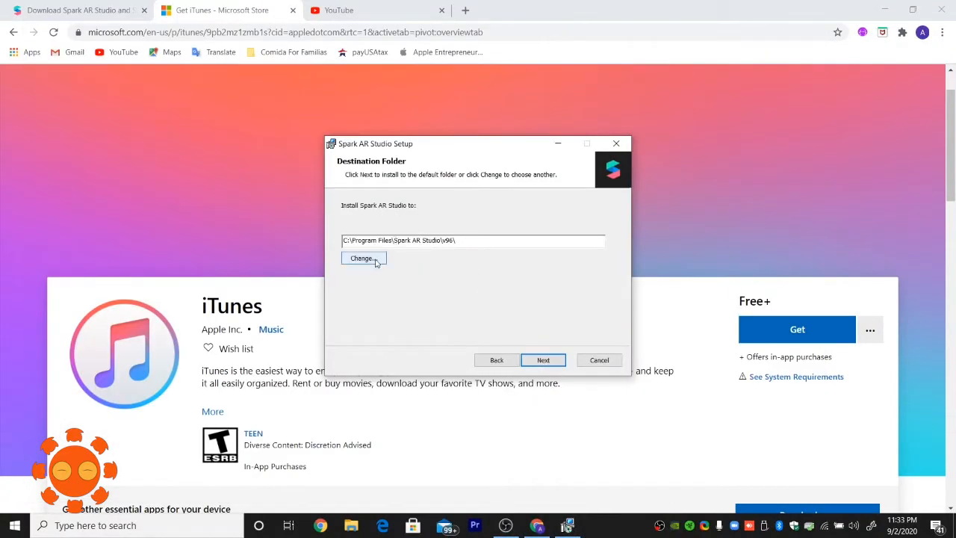
left_click(550, 360)
left_click(528, 362)
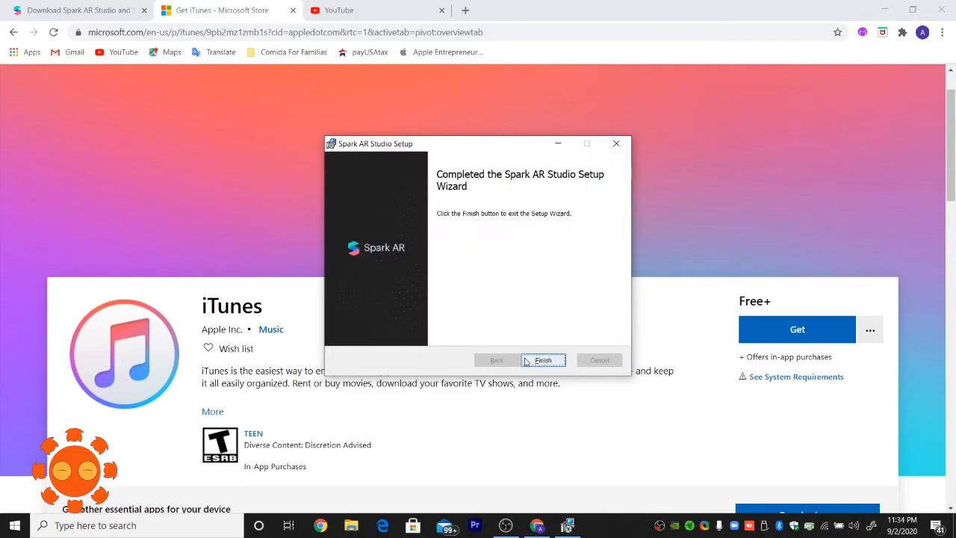
left_click(531, 361)
Launch Spark AR Studio v96 from the desktop and create a new Face Tracking project
left_click(878, 6)
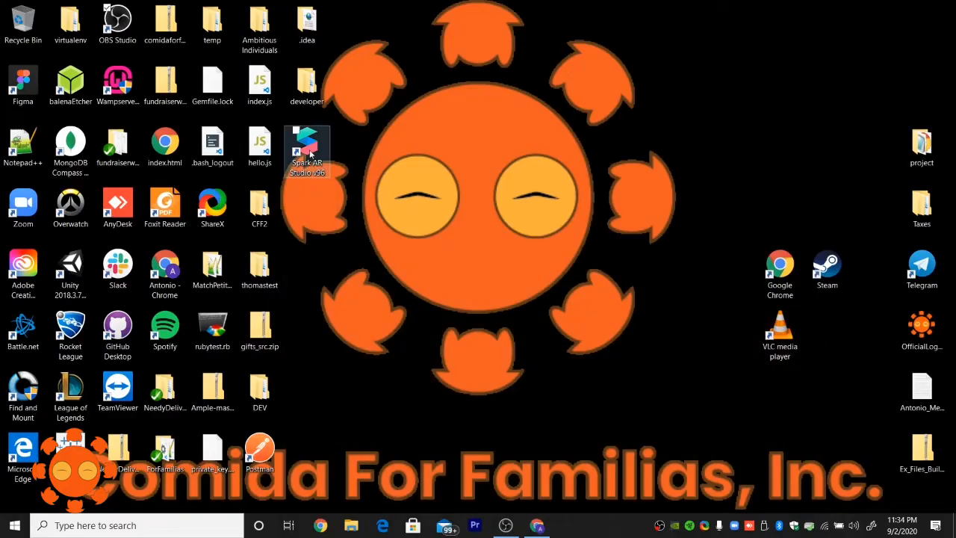
double_click(309, 151)
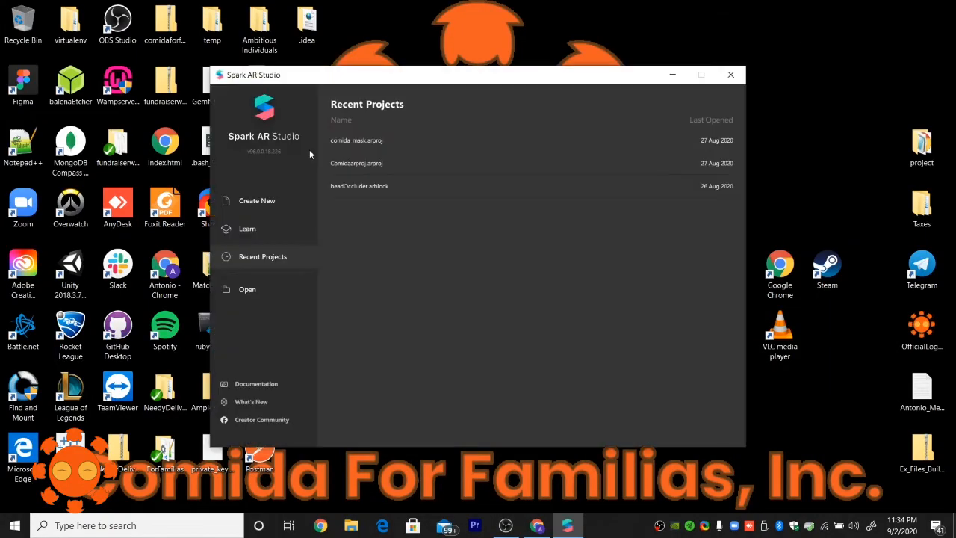
left_click(256, 202)
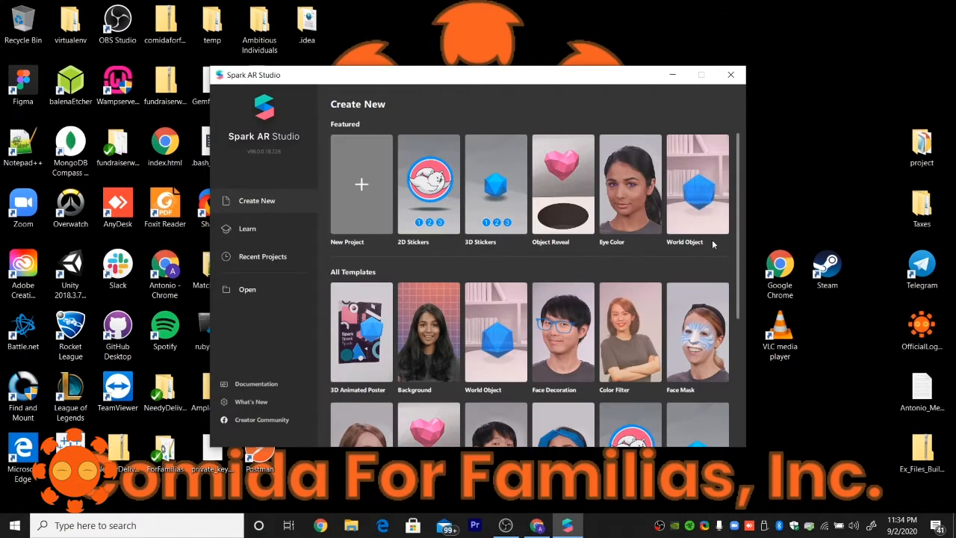
scroll(508, 349, "down", 3)
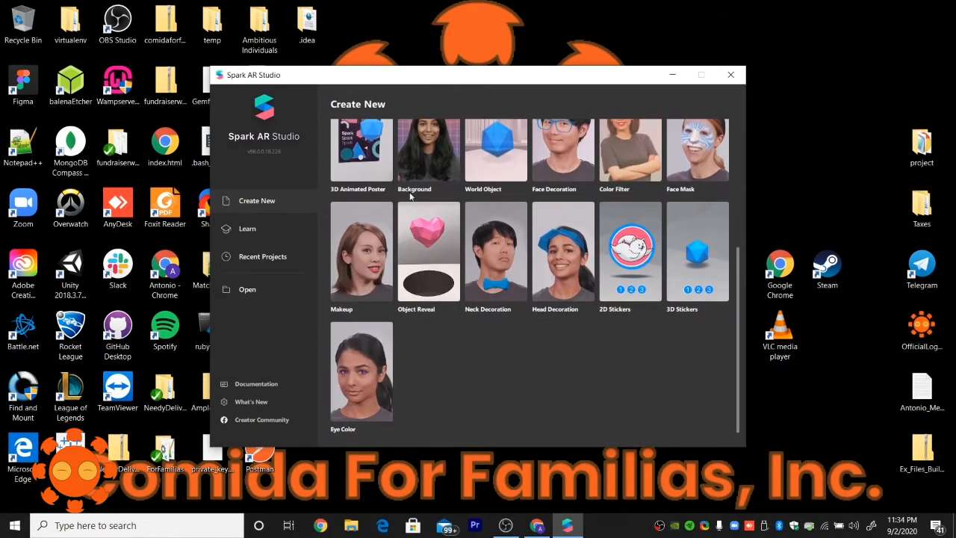
scroll(417, 192, "up", 1)
scroll(416, 192, "up", 2)
left_click(363, 153)
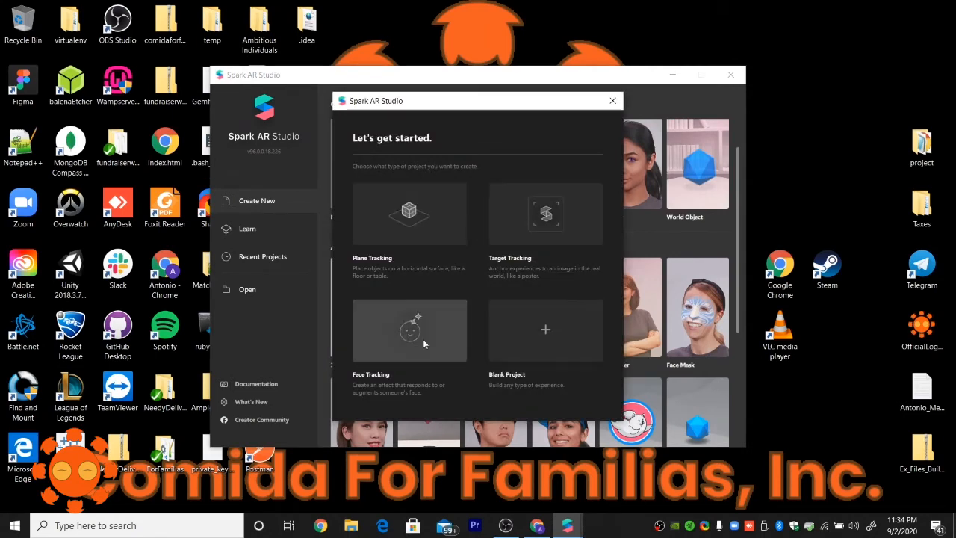
left_click(423, 342)
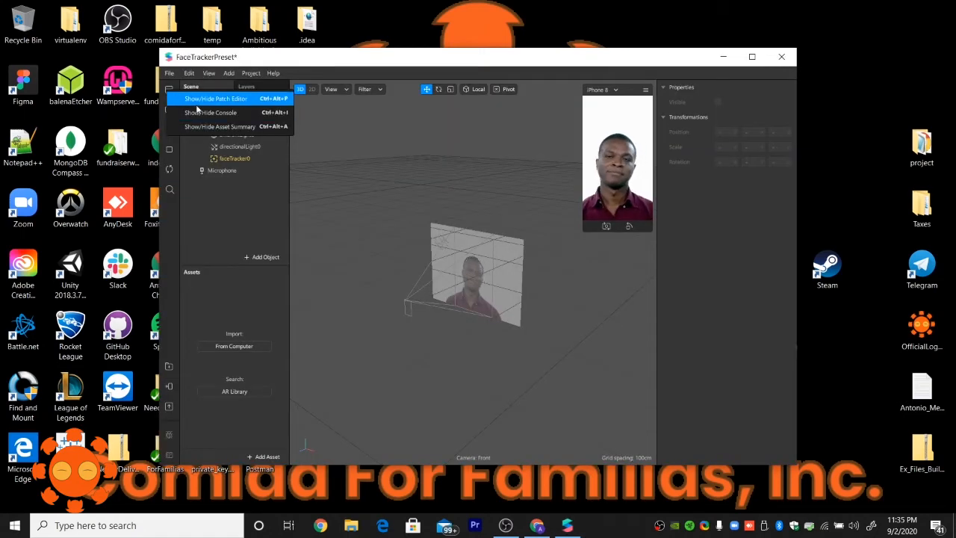
Show the Patch Editor and the Console below the viewport and hide both again
left_click(216, 103)
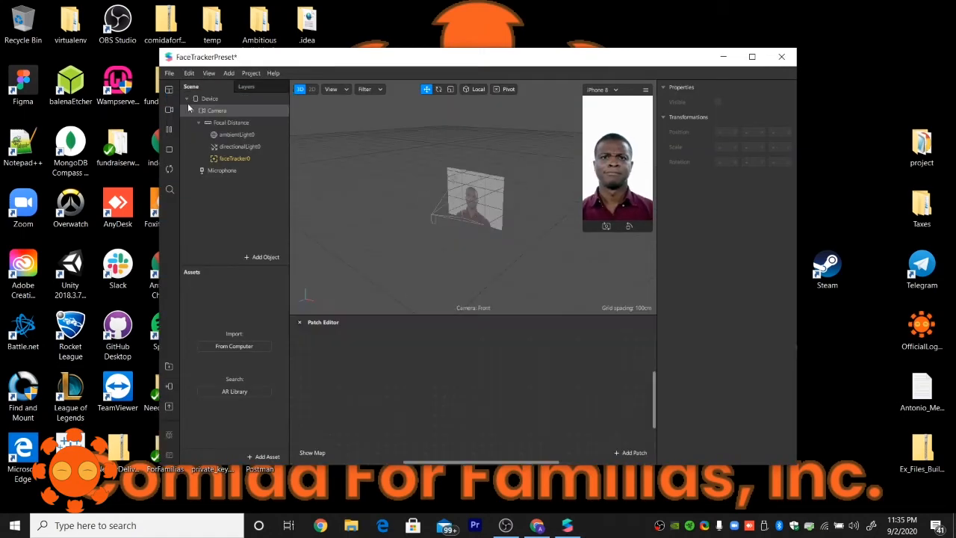
left_click(208, 72)
left_click(184, 115)
left_click(171, 90)
left_click(194, 100)
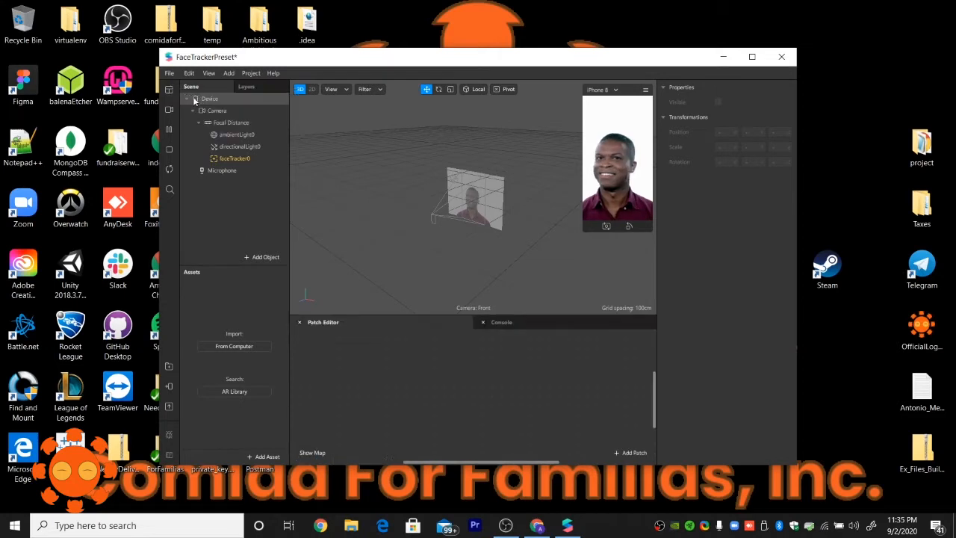
left_click(171, 90)
left_click(191, 97)
left_click(171, 91)
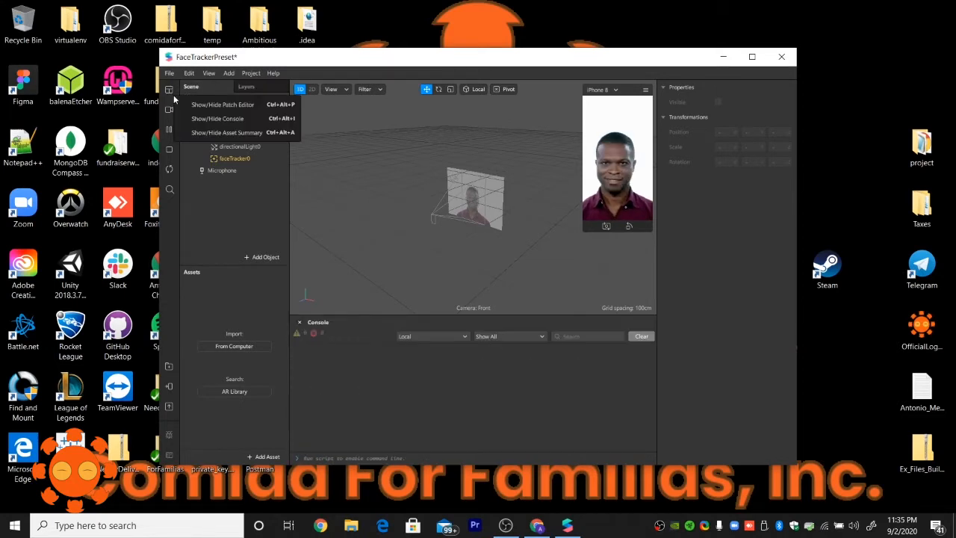
left_click(186, 114)
Show the Asset Summary below the viewport and hide it again
left_click(171, 90)
left_click(190, 128)
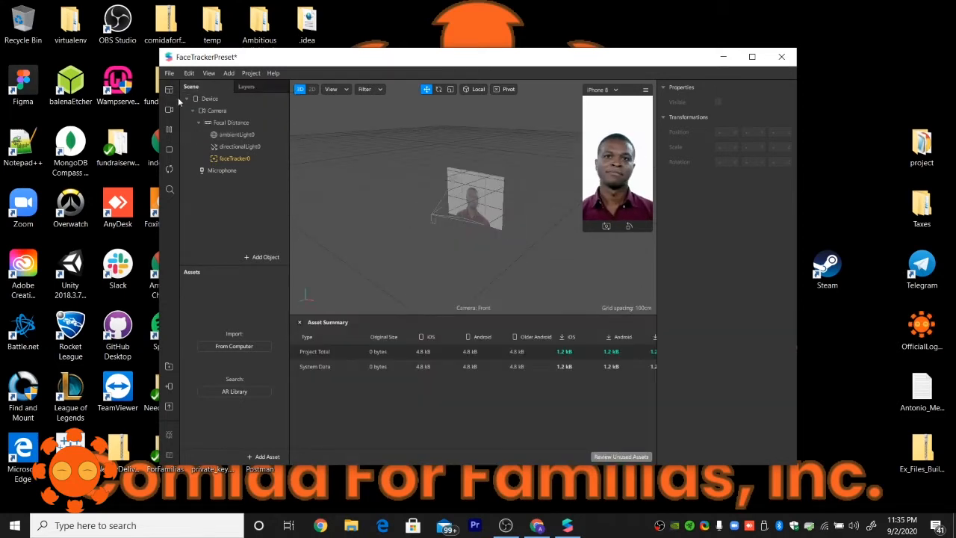
left_click(171, 91)
left_click(190, 128)
Try the blank simulation and Integrated Webcam as preview sources, and settle on the second real-time simulation video
left_click(223, 177)
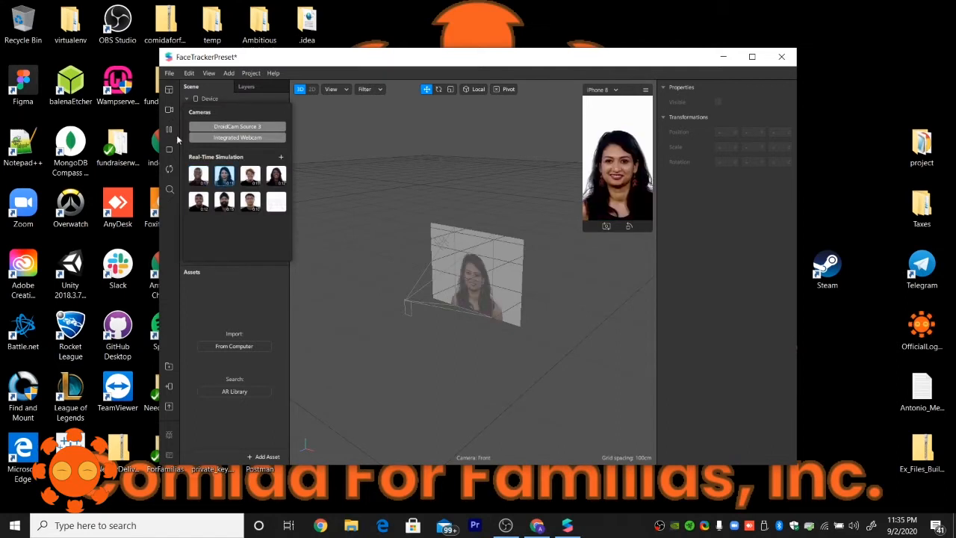
left_click(275, 206)
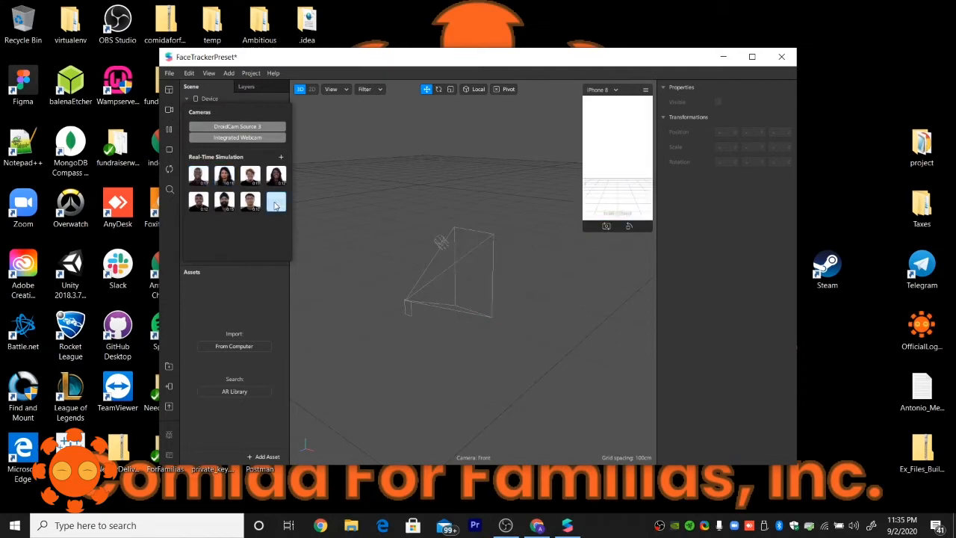
left_click(266, 138)
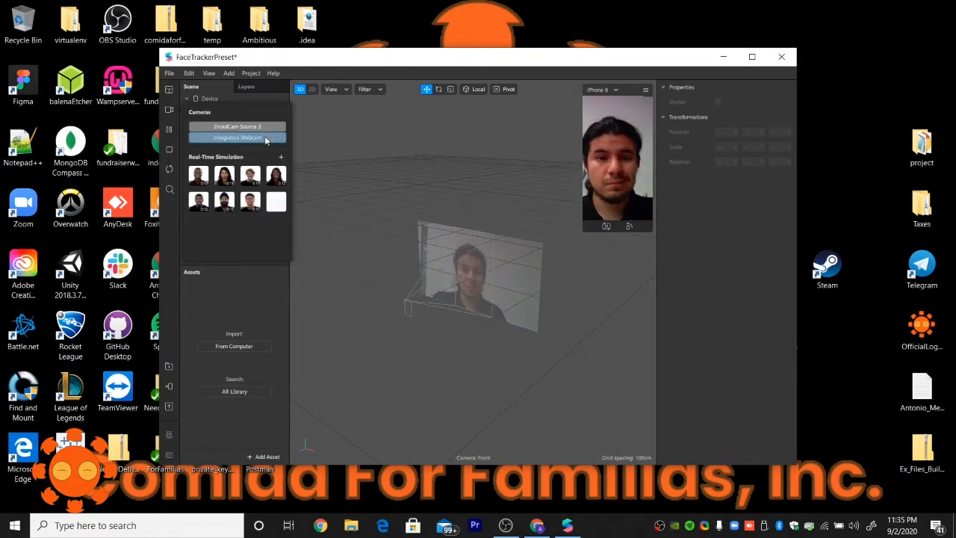
left_click(224, 178)
left_click(170, 130)
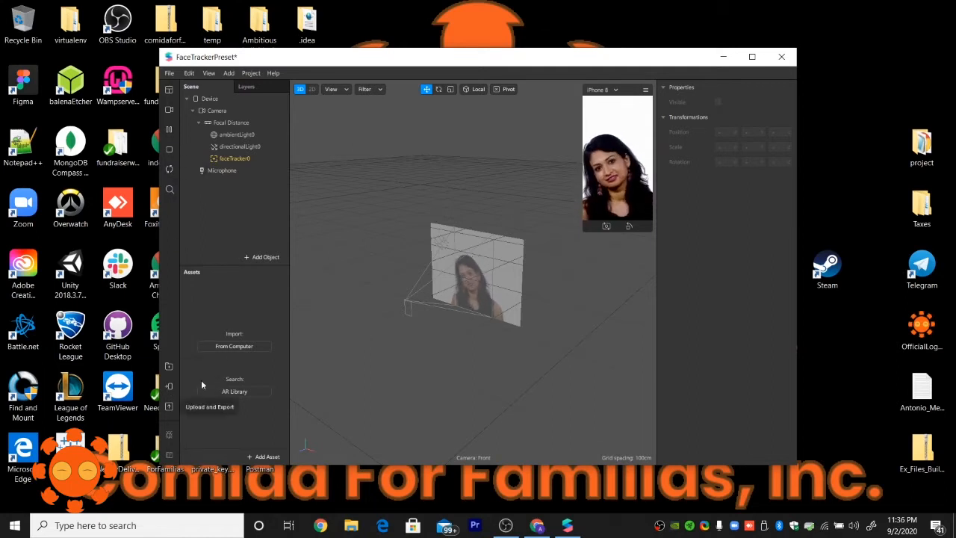
Import FaceMask.png from the Creative Cloud Files folder as a texture asset
left_click(239, 347)
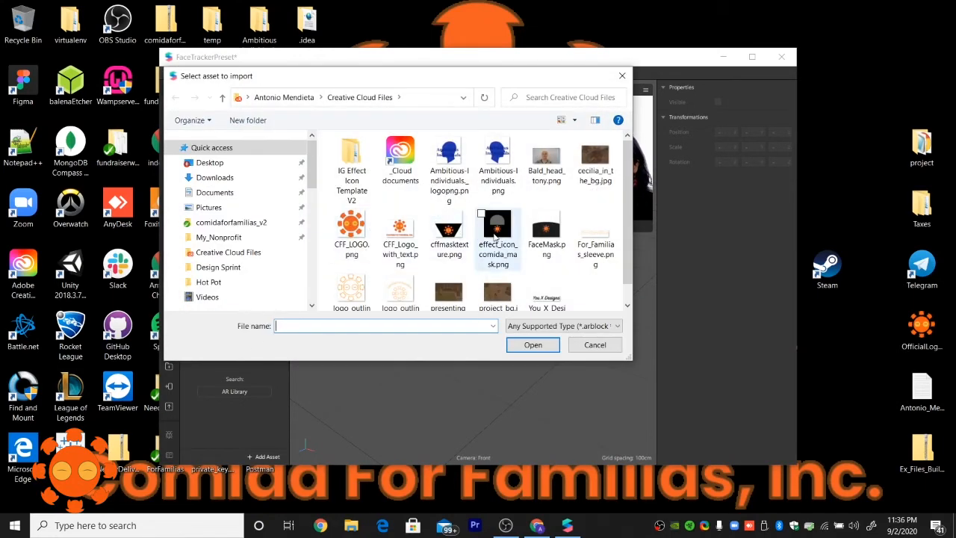
scroll(497, 224, "down", 1)
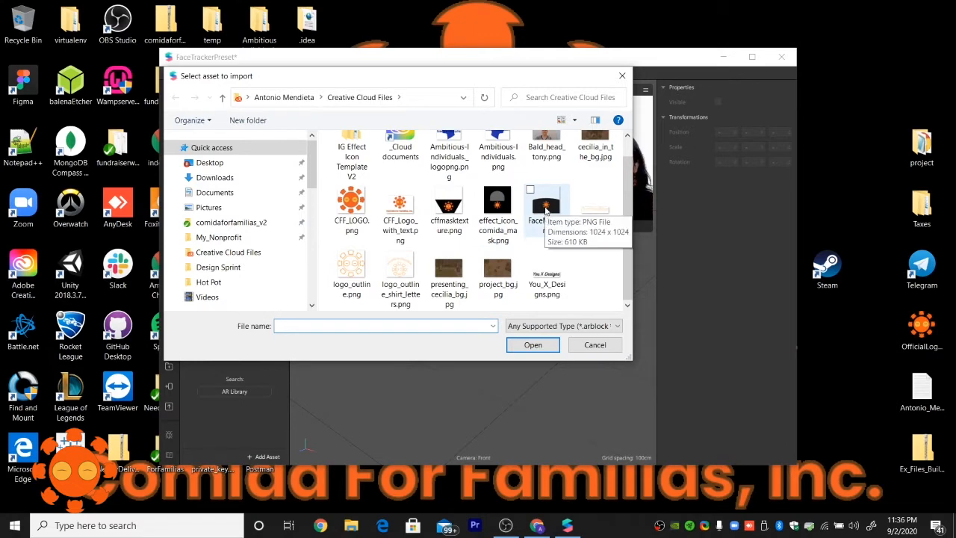
left_click(544, 216)
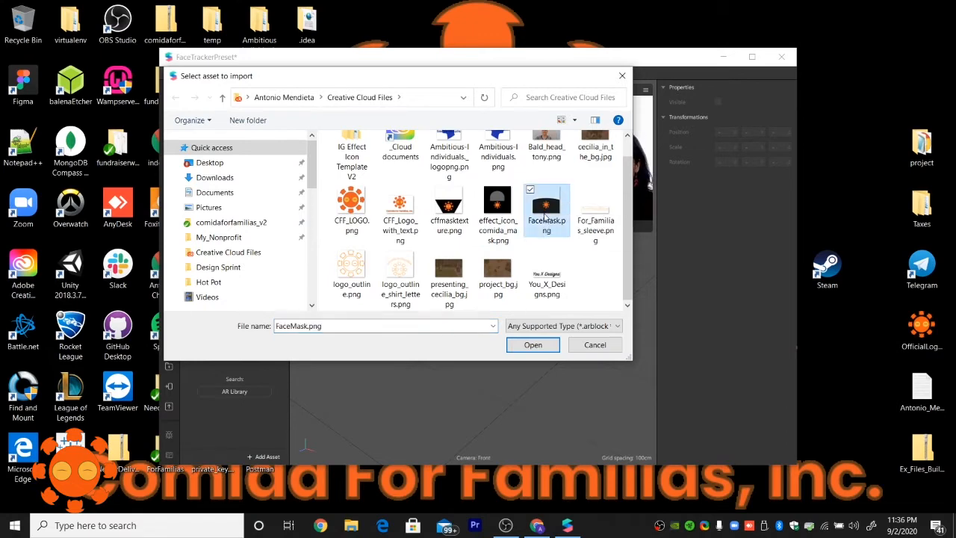
double_click(546, 213)
Insert a Face Mesh object into the scene under the face tracker
left_click(261, 256)
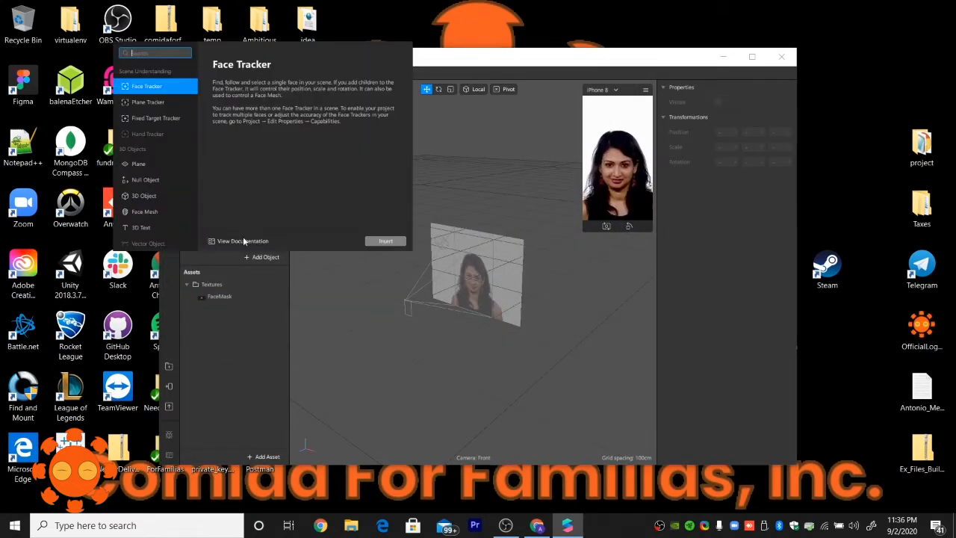
left_click(153, 213)
left_click(384, 242)
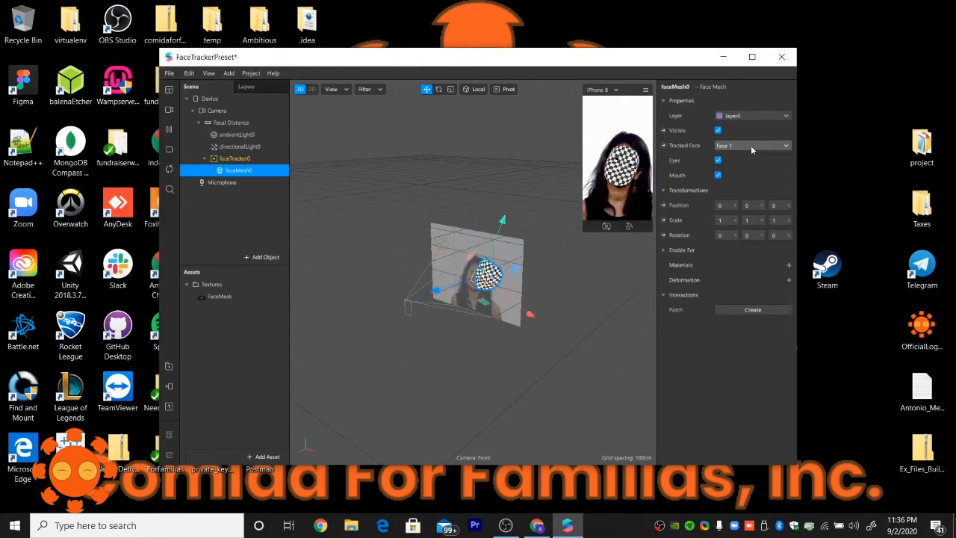
Keep the face mesh on layer0 and give it a new material
left_click(738, 116)
left_click(737, 117)
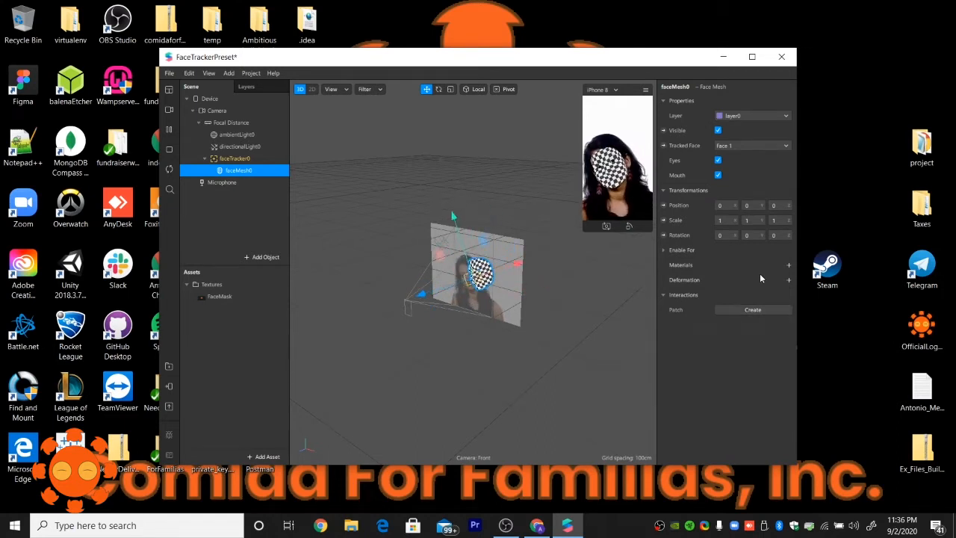
left_click(788, 264)
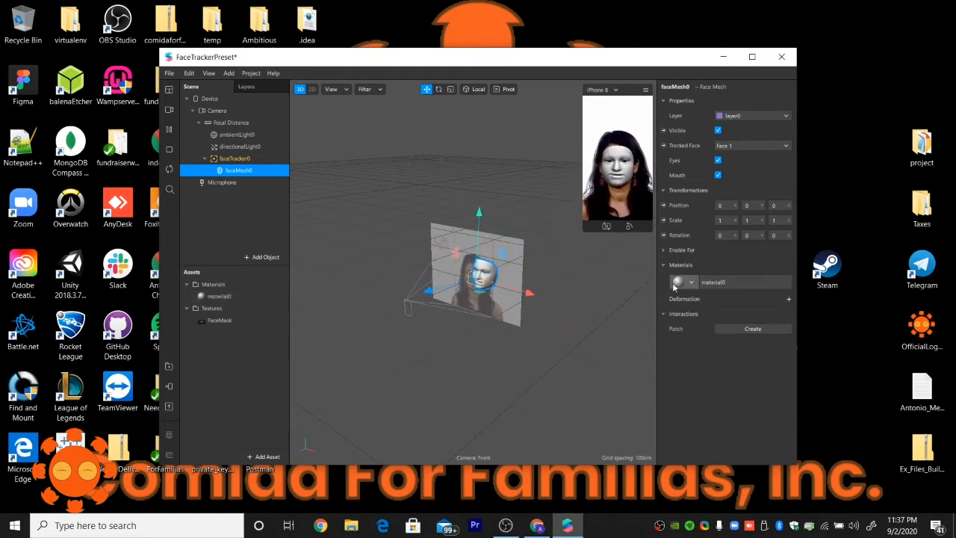
Set the new material's diffuse texture to FaceMask and enlarge the phone preview
left_click(219, 319)
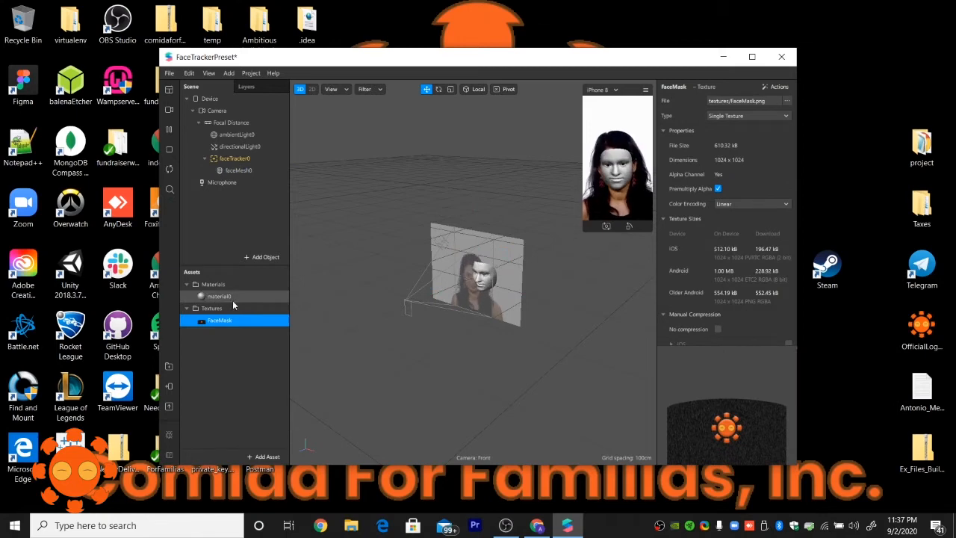
left_click(221, 296)
left_click(739, 161)
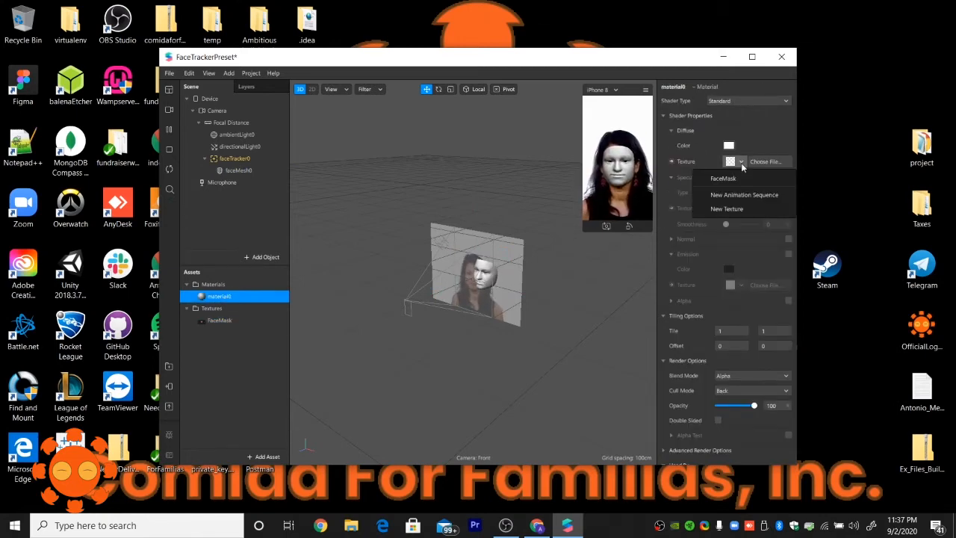
left_click(725, 177)
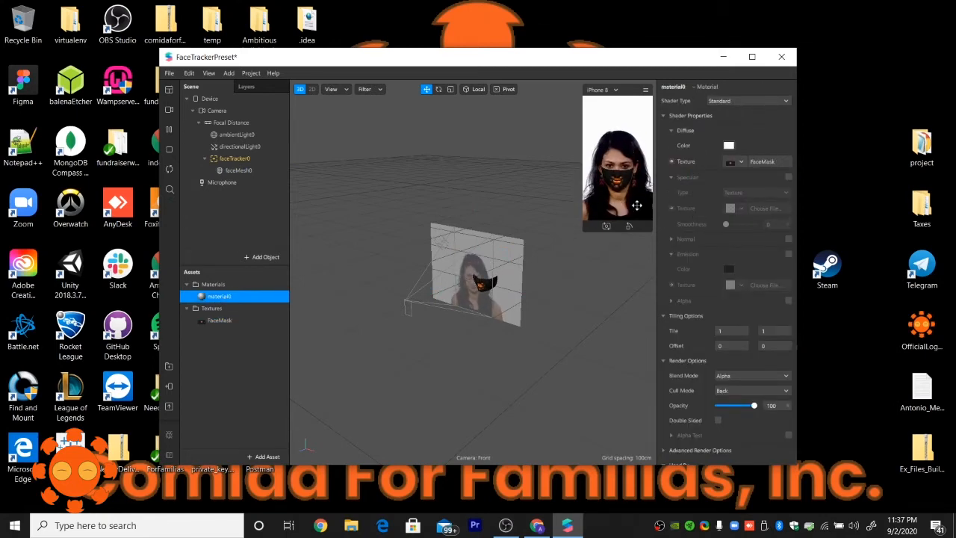
left_click_drag(583, 222, 475, 223)
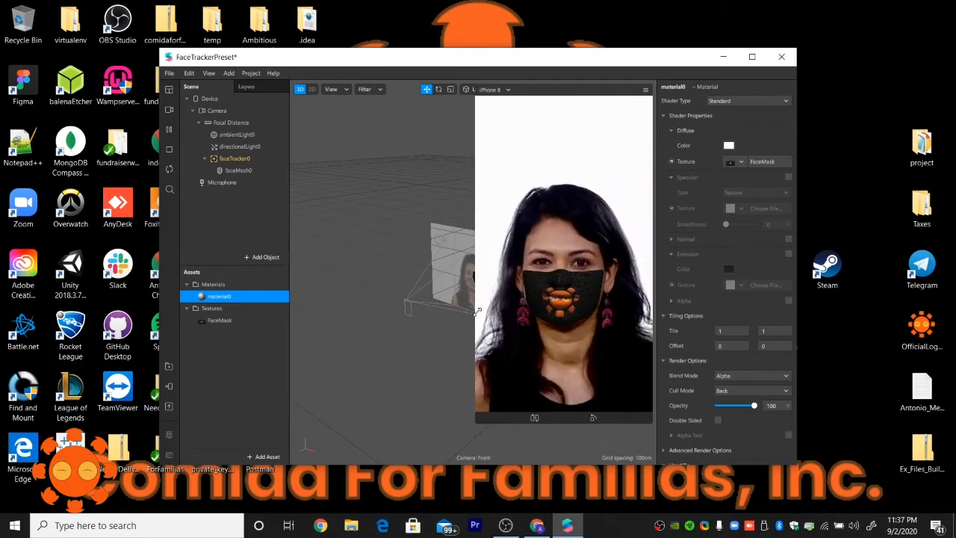
Try the Flat, Physically-Based and Face Paint shader types on the mask material, and settle on Blended
left_click(759, 101)
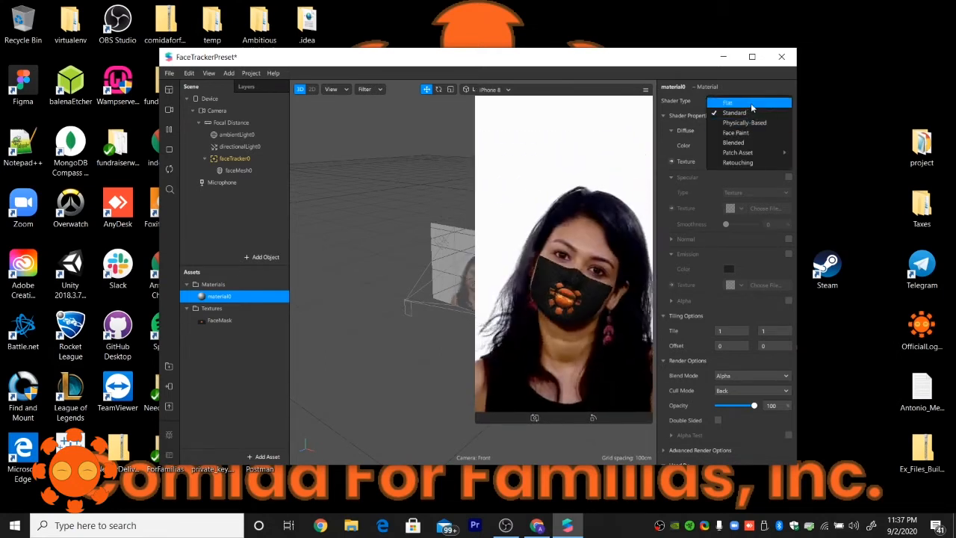
left_click(751, 103)
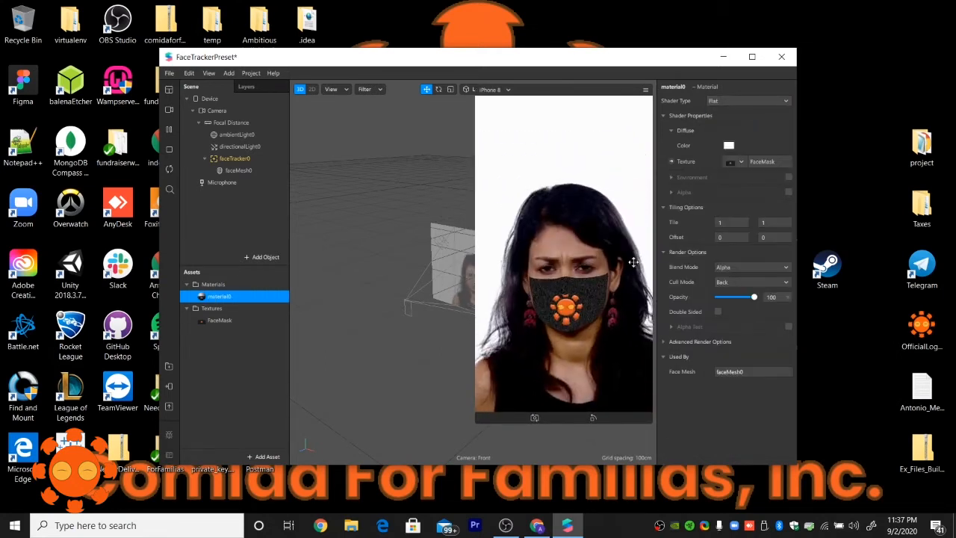
left_click(784, 101)
left_click(765, 125)
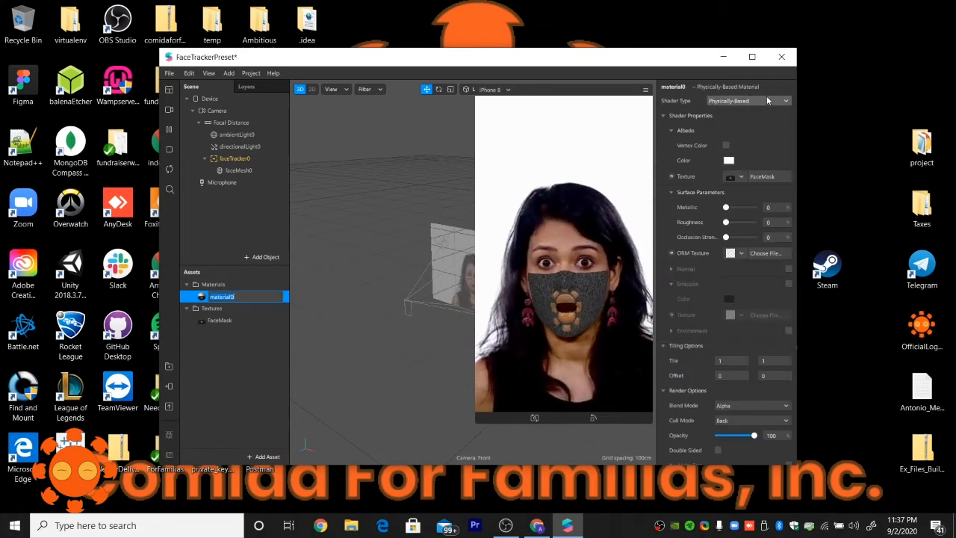
left_click(762, 101)
left_click(740, 132)
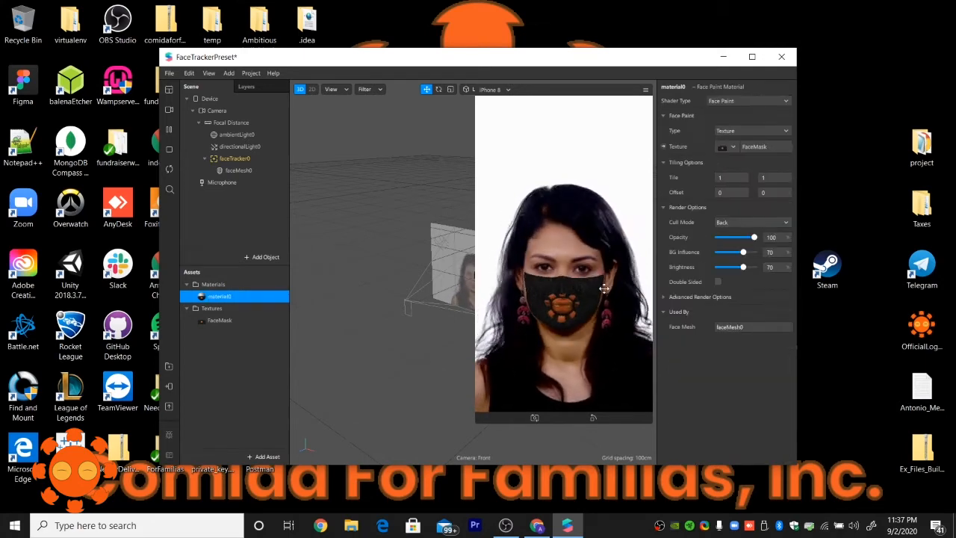
left_click(778, 99)
left_click(758, 143)
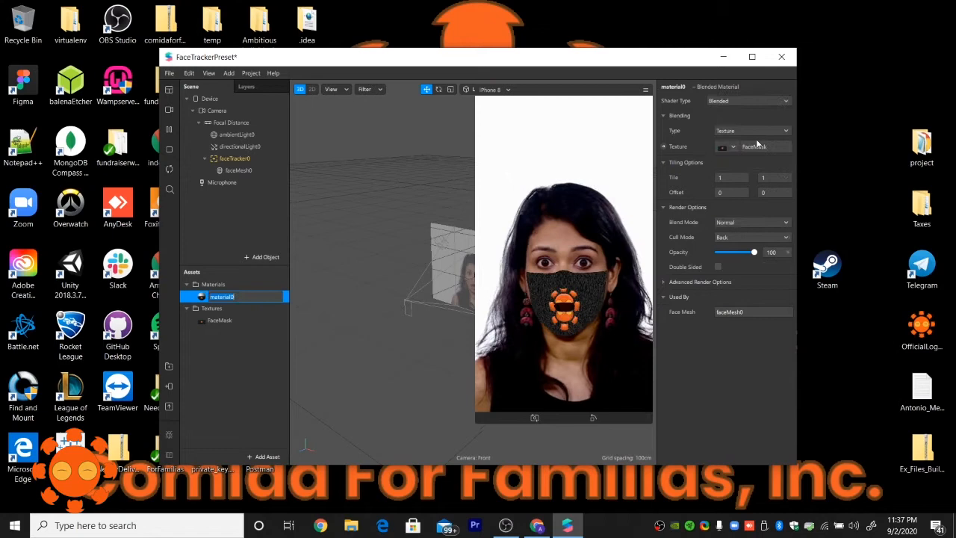
left_click(763, 98)
mouse_move(751, 155)
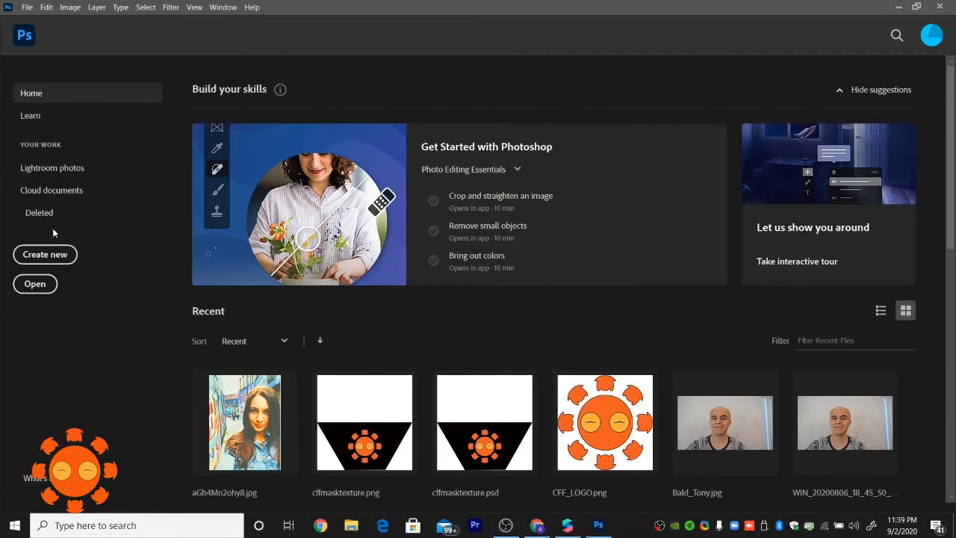
In Photoshop, create a new 1080 x 1080 pixel RGB document at 72 pixels/inch with a white background
left_click(52, 257)
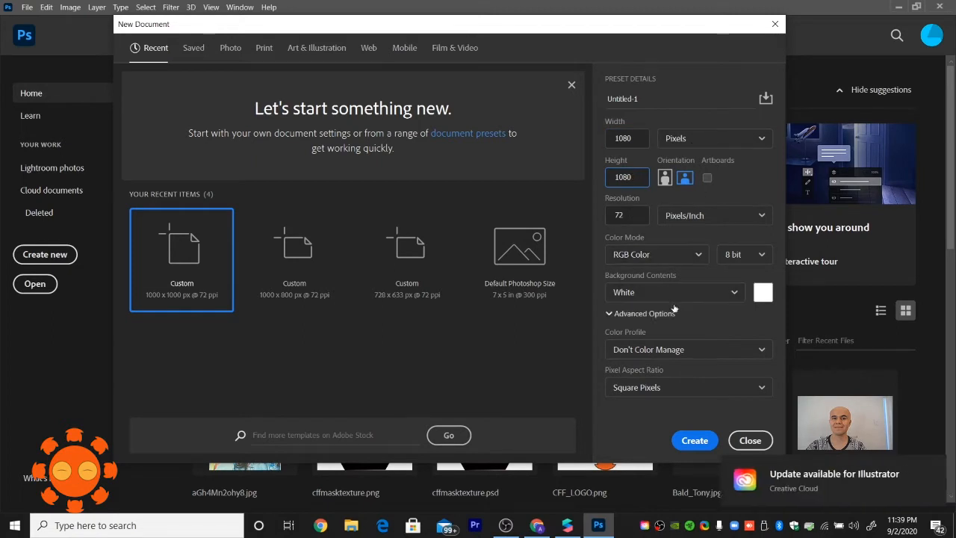
left_click(694, 441)
Fill the canvas with a vertical black-to-white gradient, black at the bottom, using the Gradient tool
left_click(12, 257)
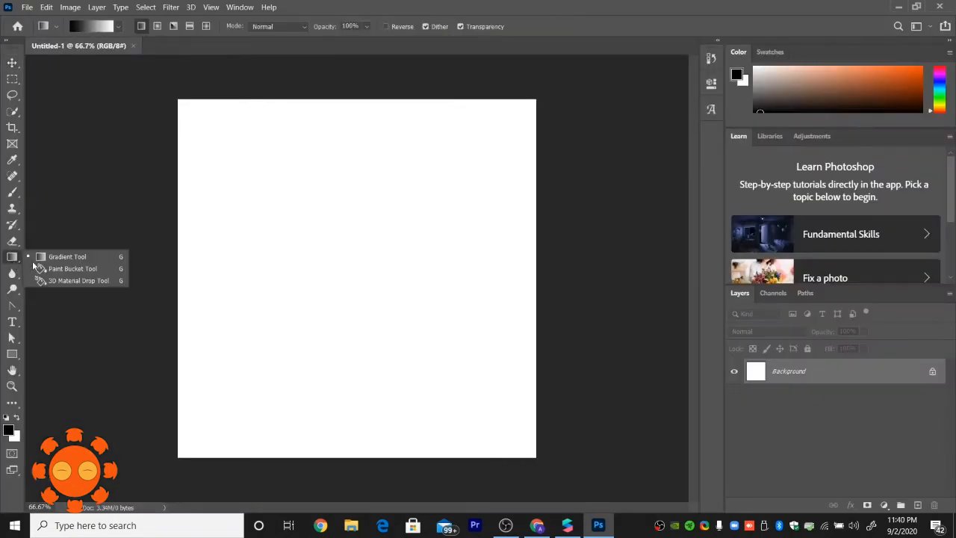
left_click(52, 257)
left_click_drag(246, 344, 416, 328)
left_click_drag(346, 344, 346, 229)
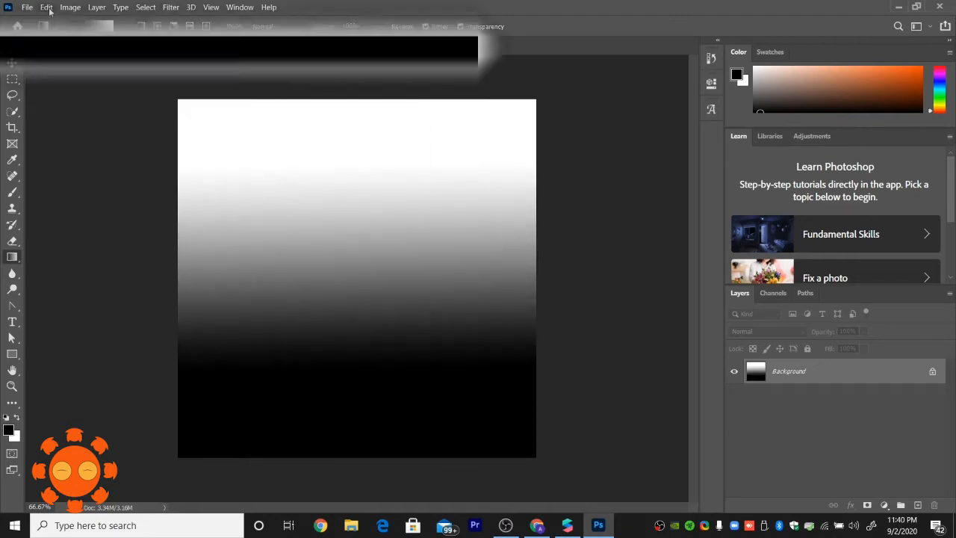
Export the gradient as gradient_mask.png to the Creative Cloud Files folder
left_click(27, 6)
mouse_move(52, 179)
left_click(227, 181)
left_click(54, 252)
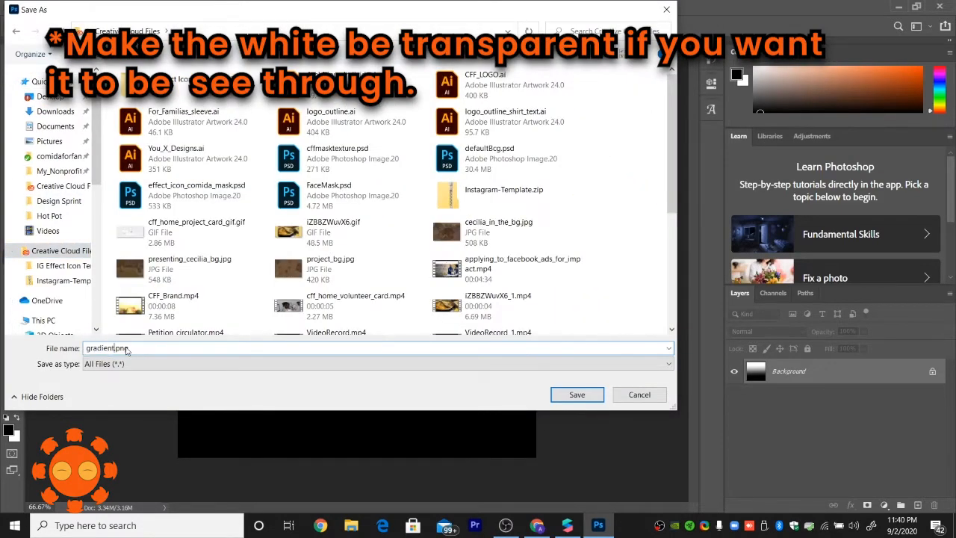
key("Return")
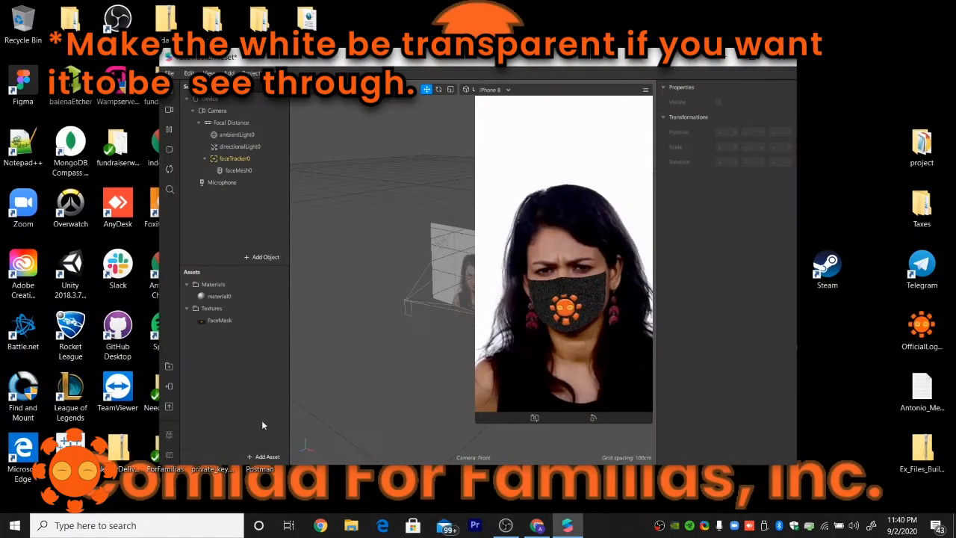
In Spark AR Studio, add the recently used Head Occluder from the AR Library and place it under faceMesh0
left_click(266, 456)
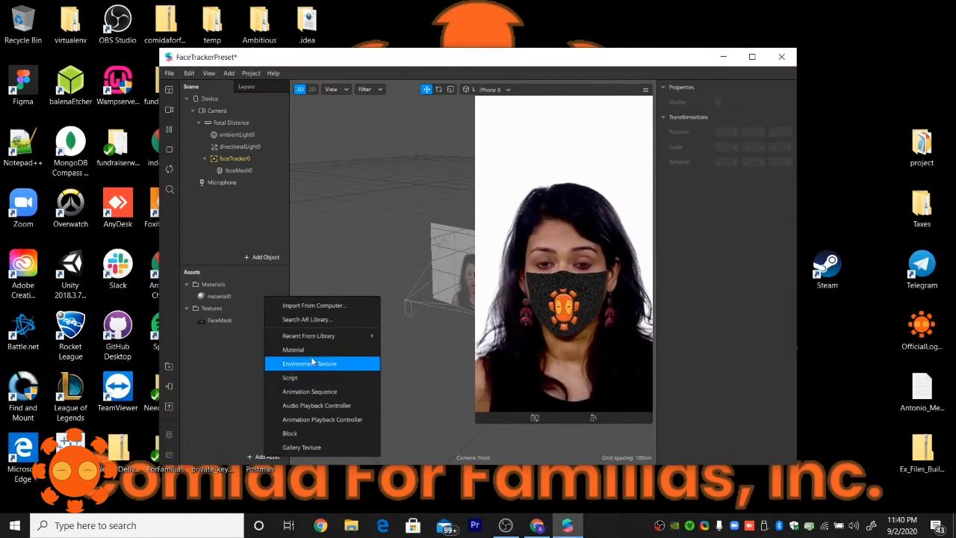
mouse_move(369, 335)
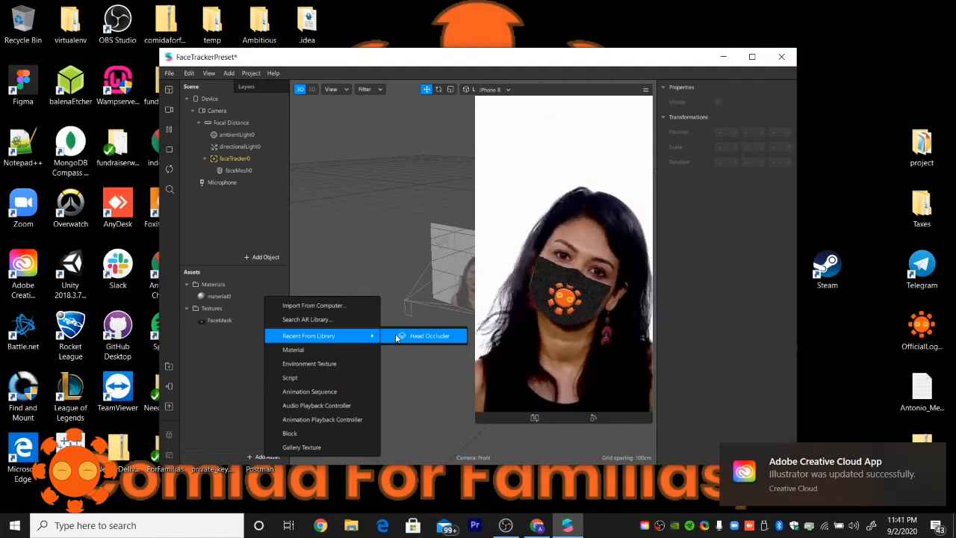
left_click(407, 336)
left_click_drag(211, 345, 237, 171)
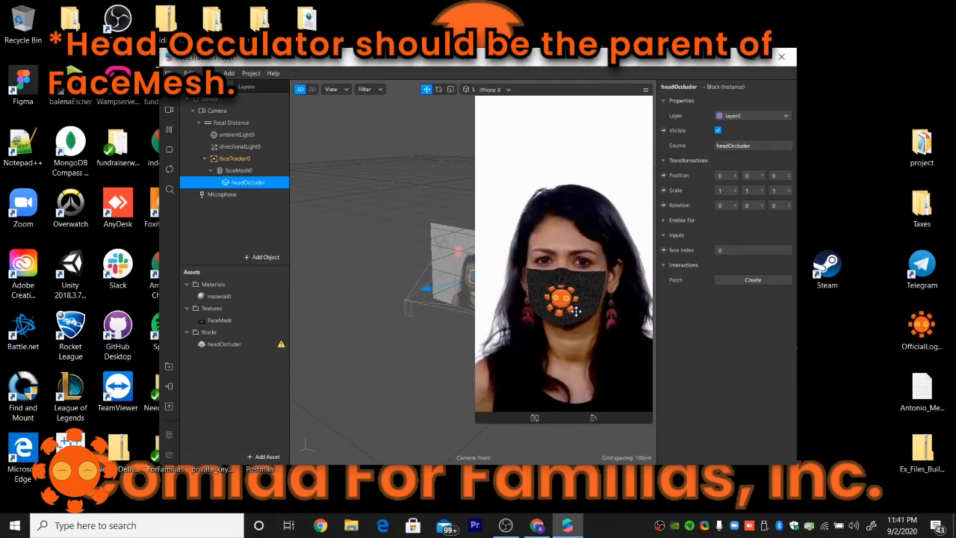
Insert the headOccluder block under the face tracker with the face mesh as its child, and check the mask from the side
left_click(264, 257)
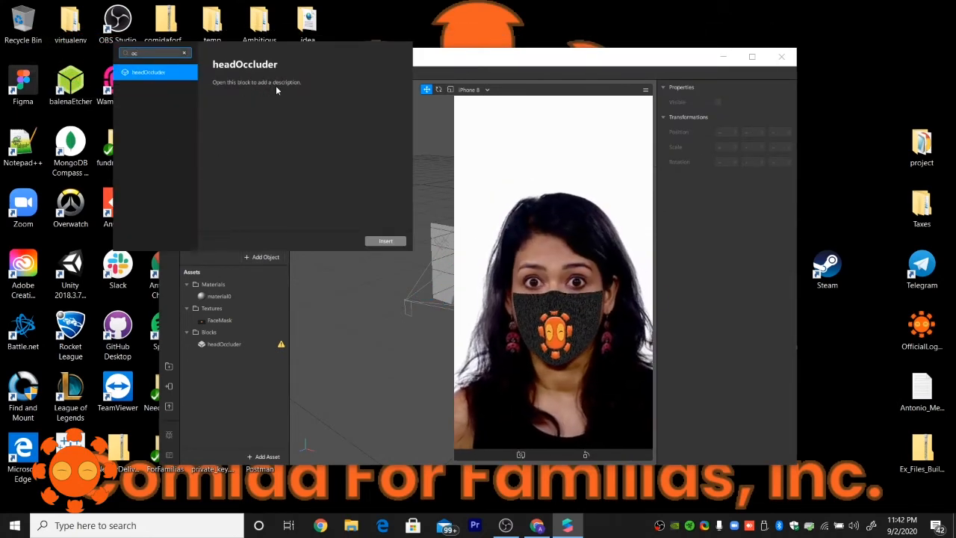
double_click(138, 71)
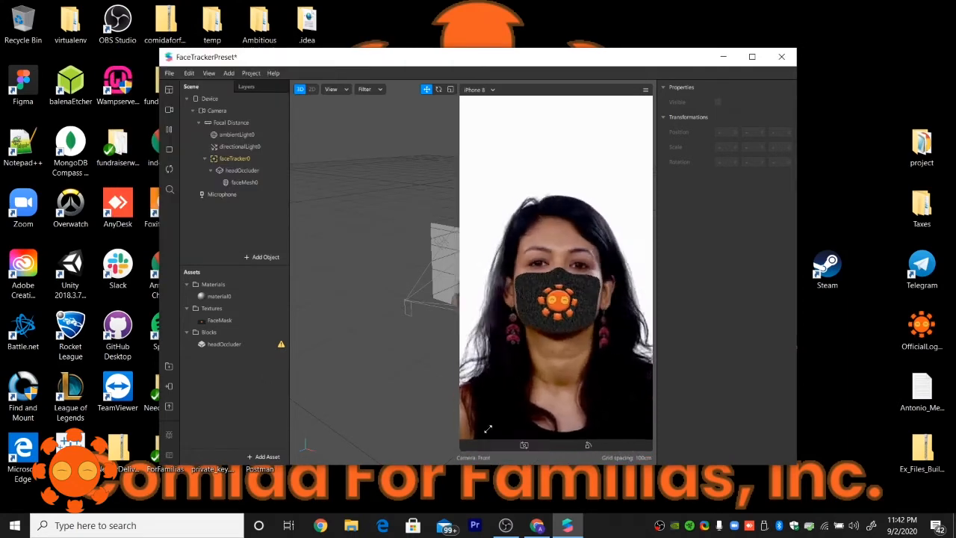
left_click_drag(488, 429, 555, 282)
scroll(490, 301, "up", 5)
middle_click_drag(489, 301, 424, 337)
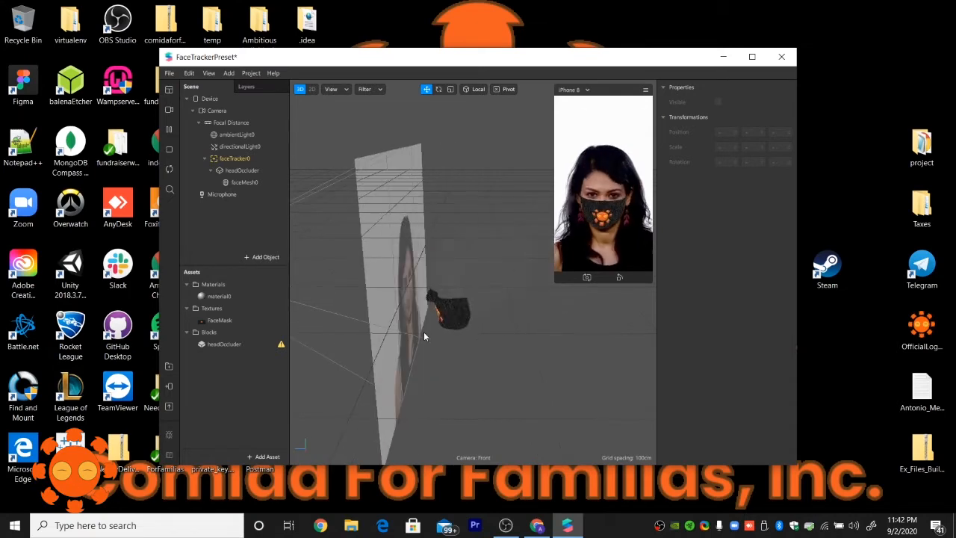
Import the gradient_mask image from the computer as a texture asset
left_click(250, 182)
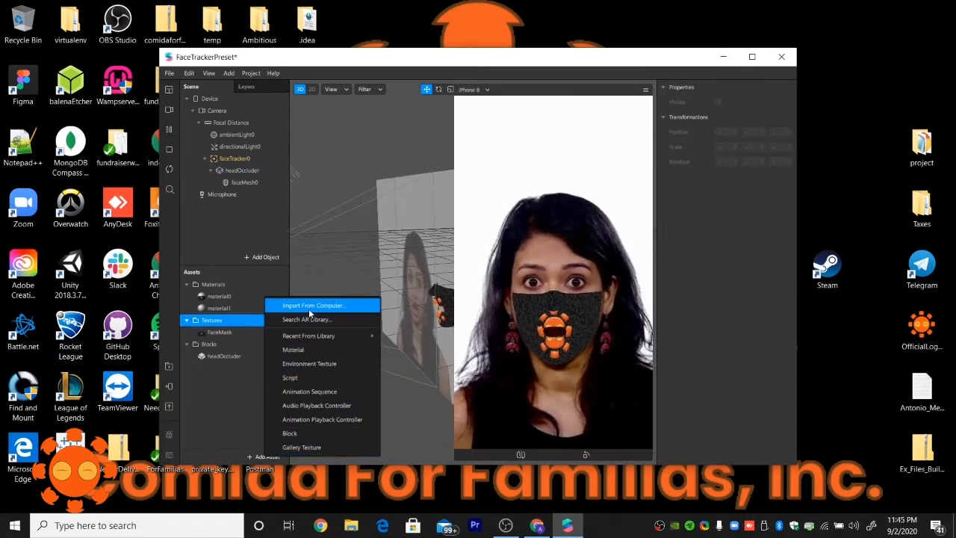
left_click(309, 305)
left_click(342, 377)
left_click(534, 339)
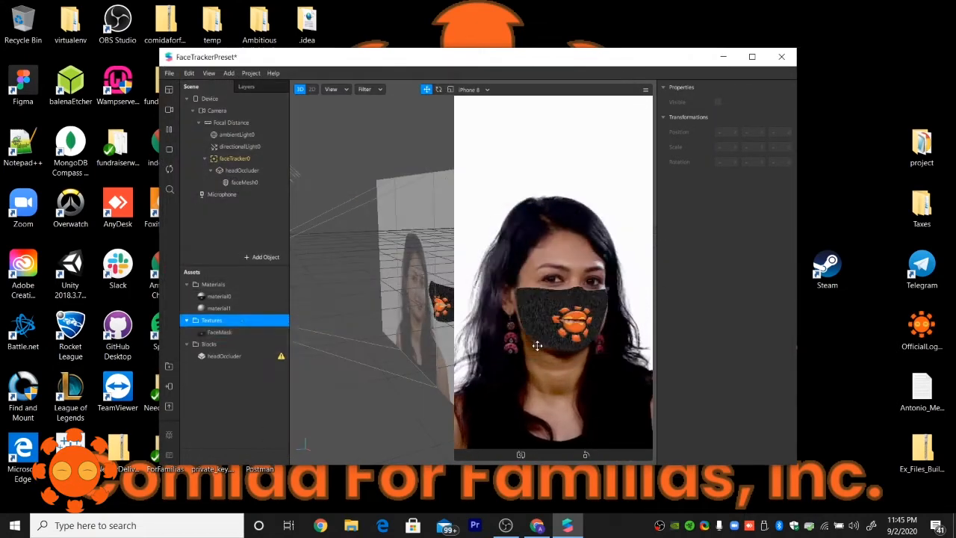
Replace material0's FaceMask texture with gradient_mask
left_click(219, 296)
left_click_drag(220, 332, 747, 147)
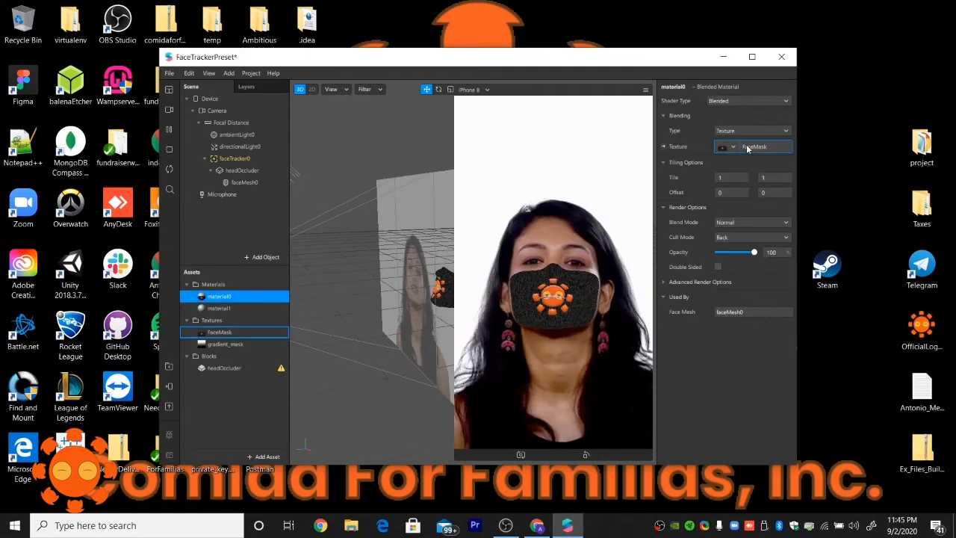
left_click(747, 147)
left_click(743, 171)
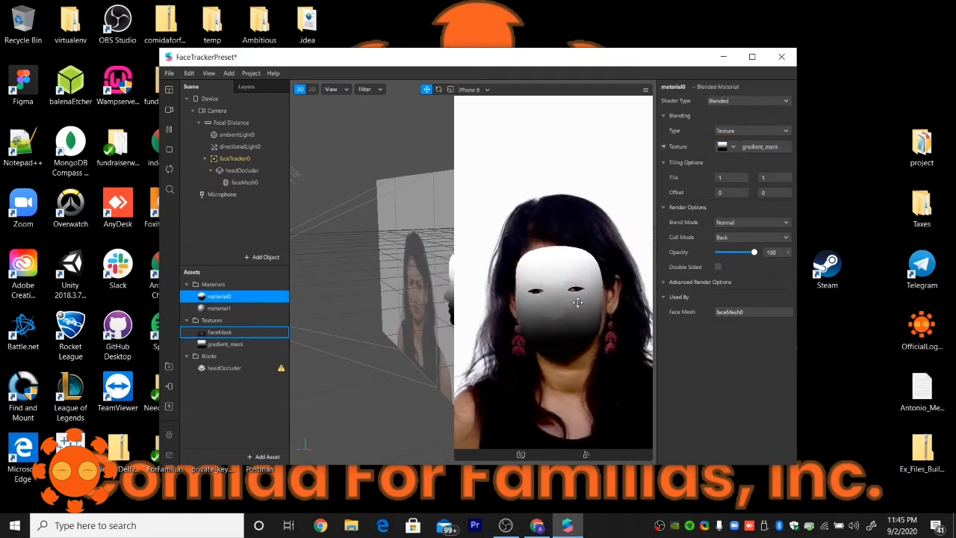
Try the Face Paint shader on material0 with BG Influence 100 and Brightness 67, and settle on the Standard shader
left_click(749, 100)
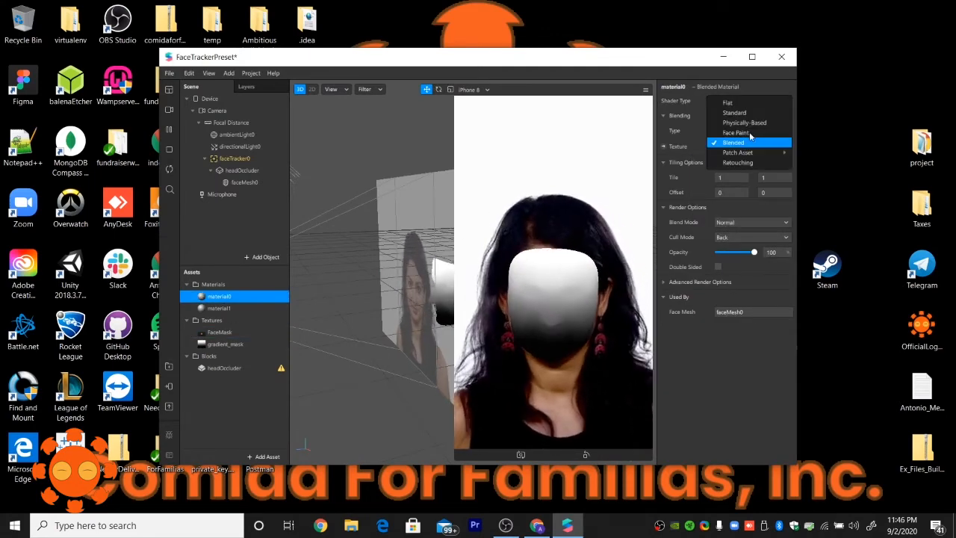
left_click(748, 133)
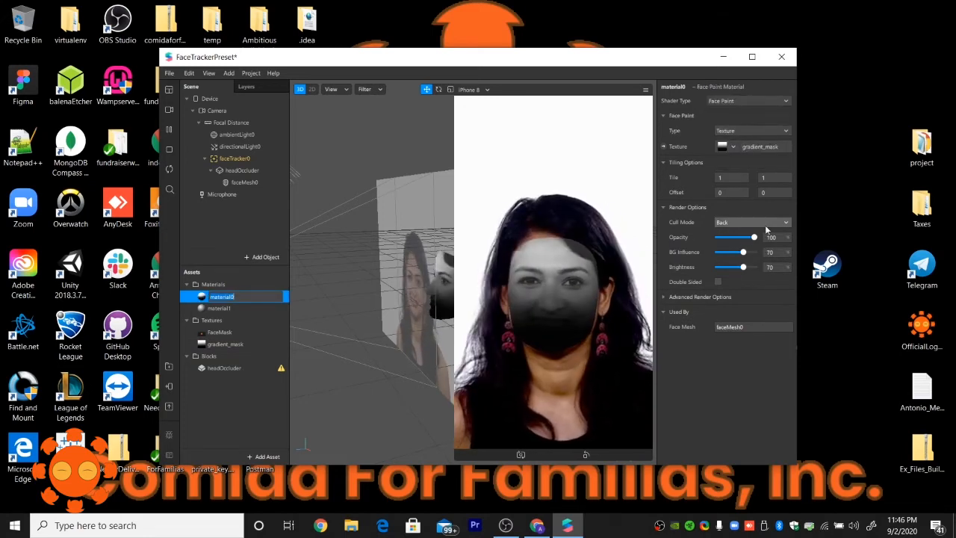
left_click_drag(744, 251, 742, 253)
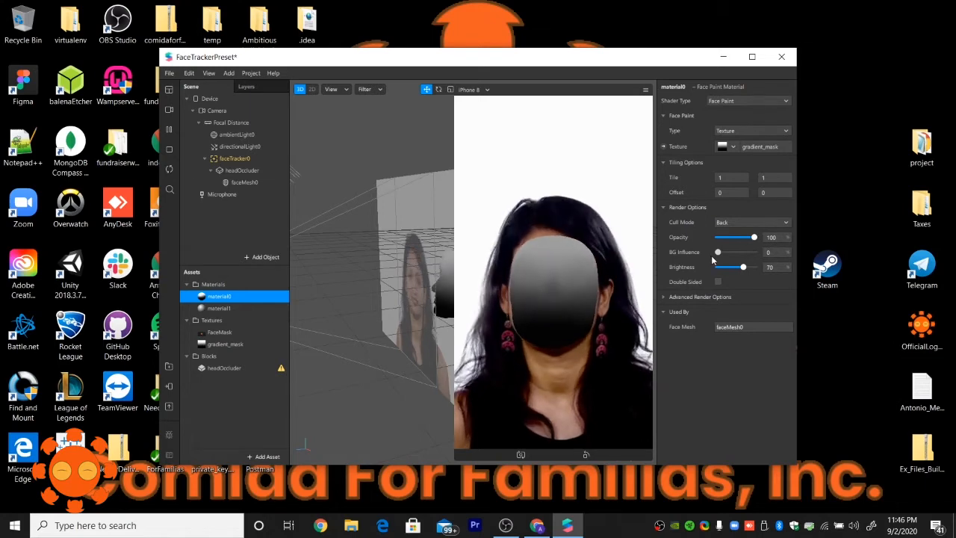
left_click_drag(717, 252, 767, 261)
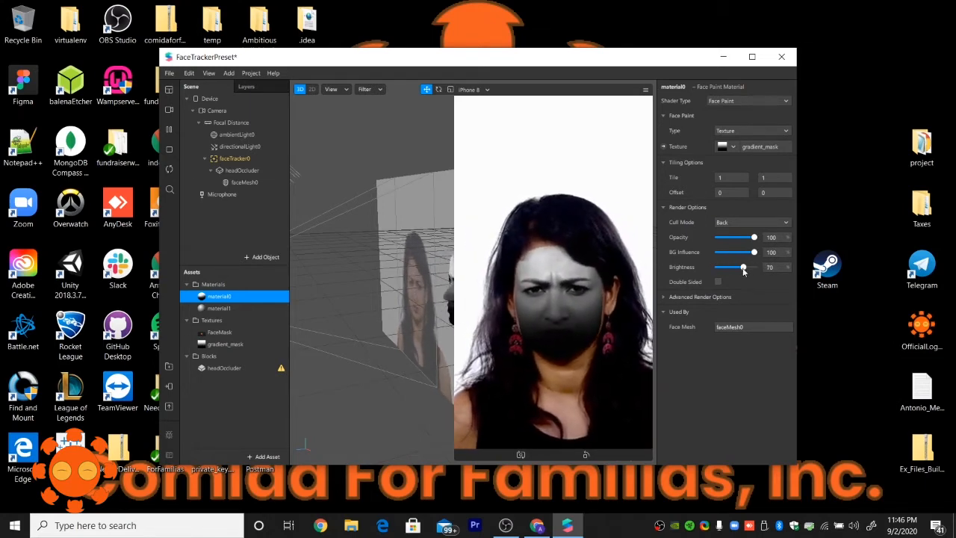
mouse_move(743, 268)
left_mouse_down()
mouse_move(716, 270)
mouse_move(752, 270)
mouse_move(718, 266)
mouse_move(742, 271)
left_mouse_up()
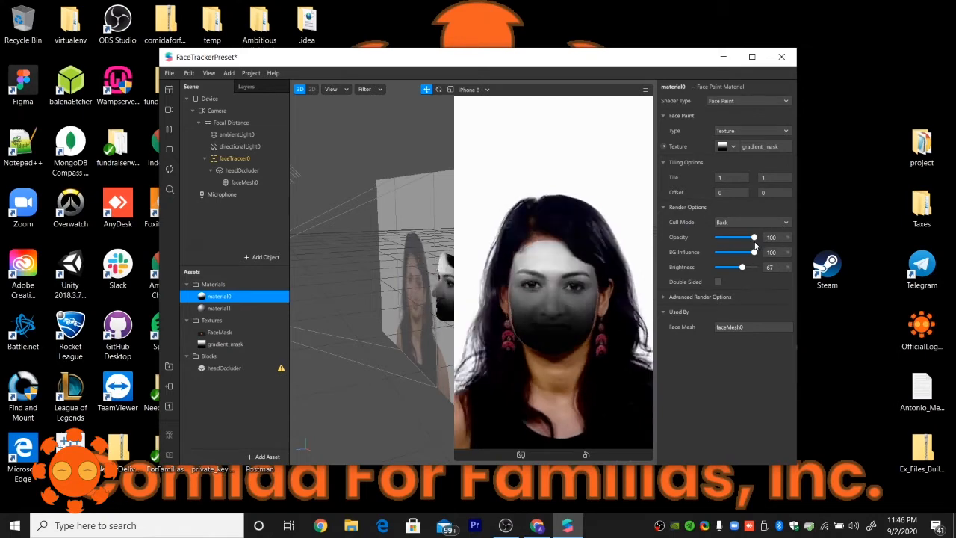
left_click(747, 101)
left_click(728, 112)
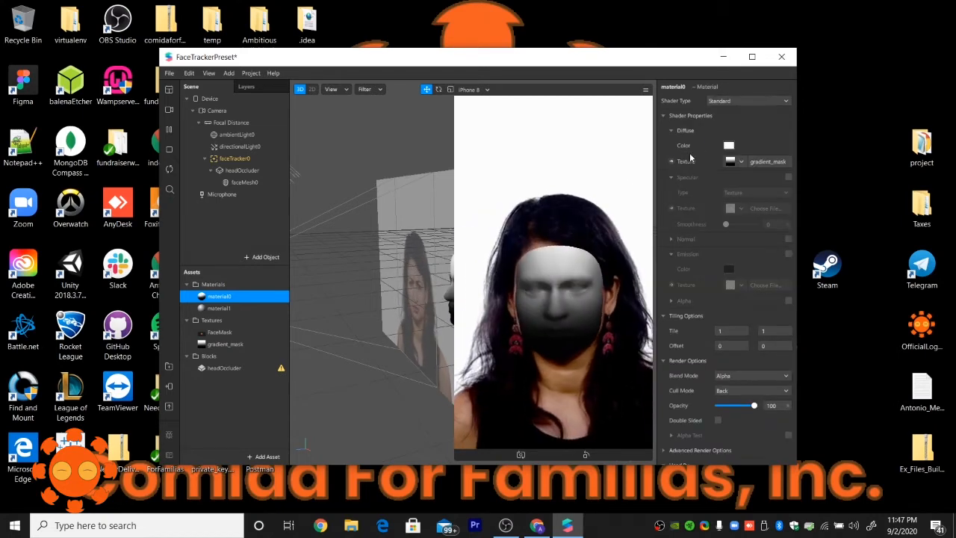
Upload the project to Spark AR Hub for publishing as a new effect
left_click(170, 406)
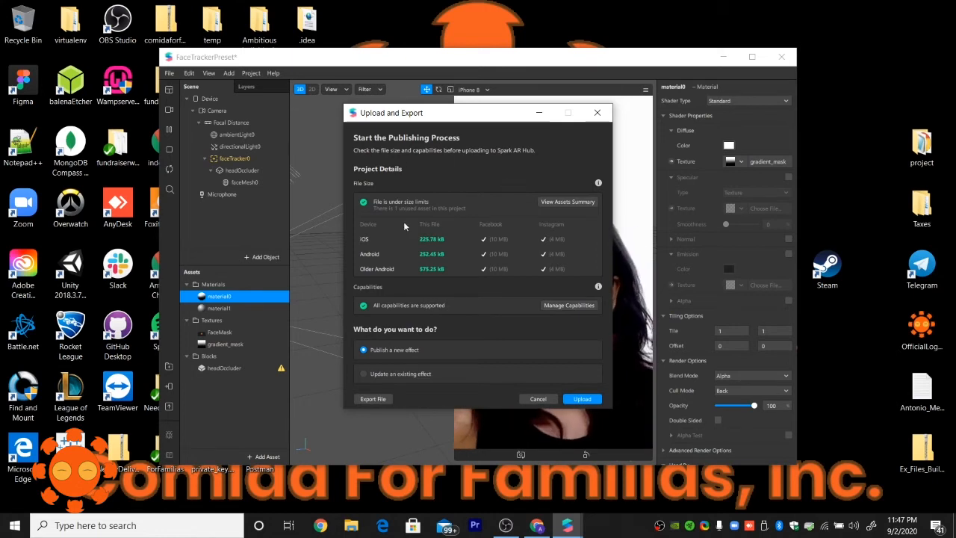
left_click(583, 399)
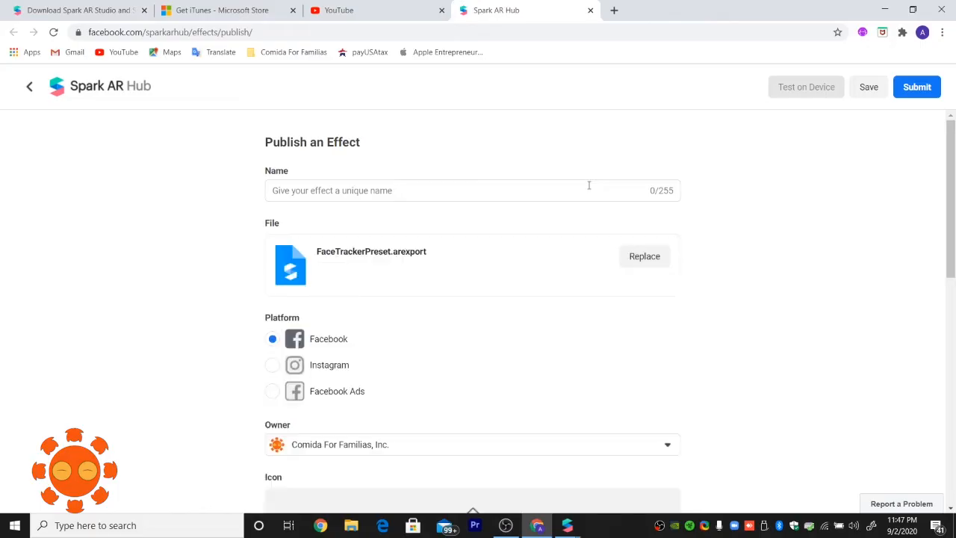
Open the guidance for the effect's icon from the publish form and read the Instagram and Facebook icon requirements
scroll(369, 189, "down", 4)
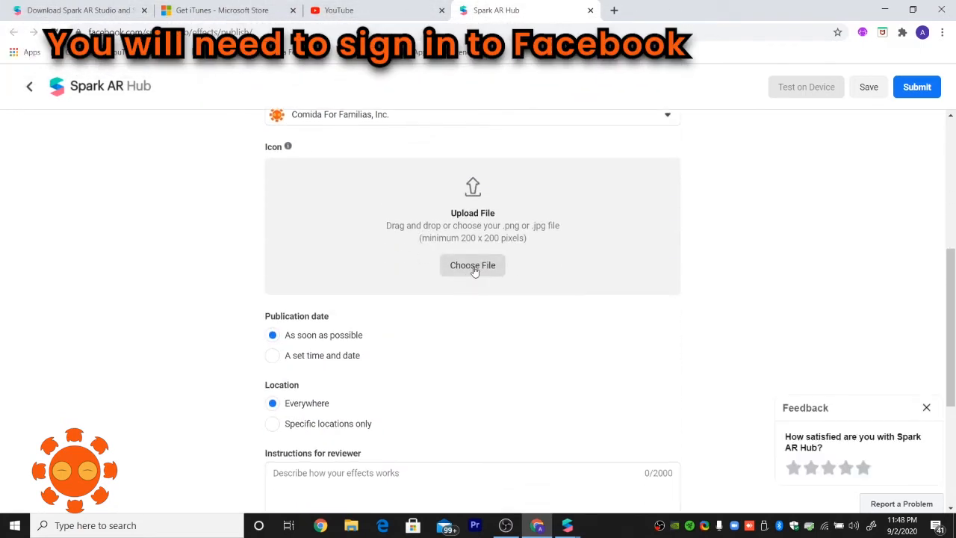
mouse_move(284, 150)
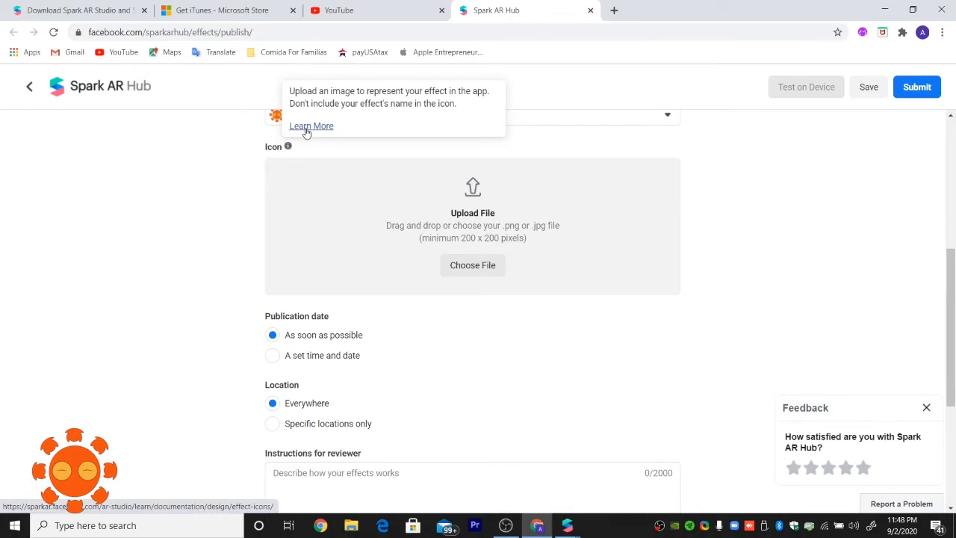
left_click(310, 126)
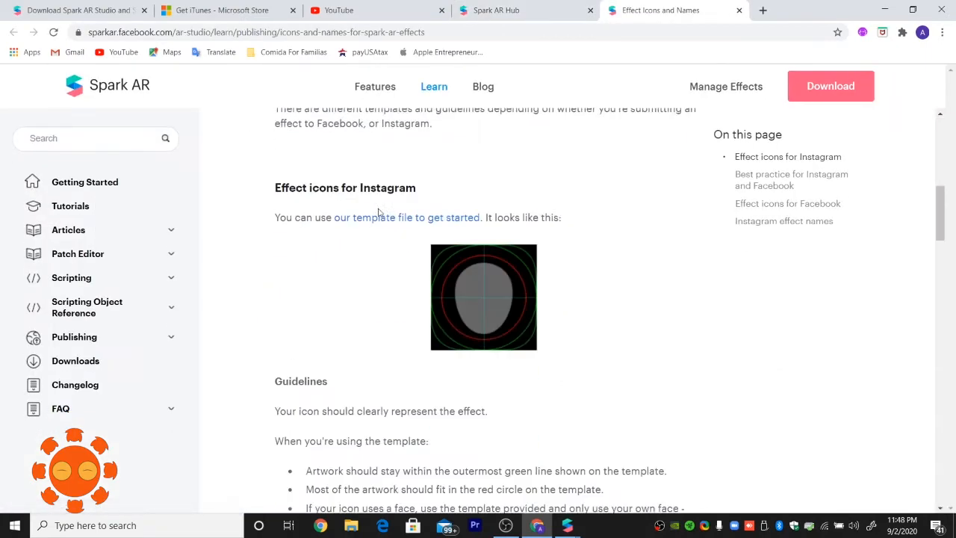
scroll(440, 275, "down", 5)
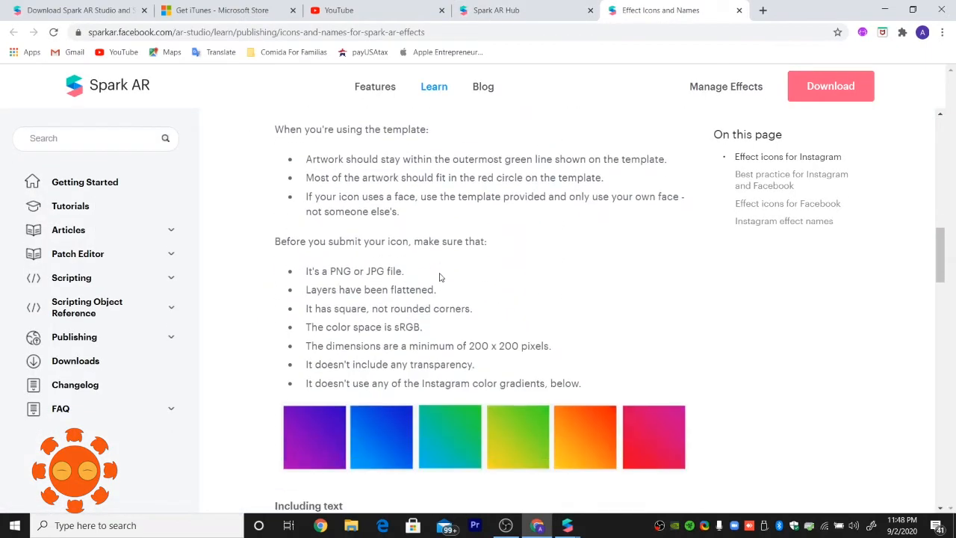
scroll(355, 286, "down", 8)
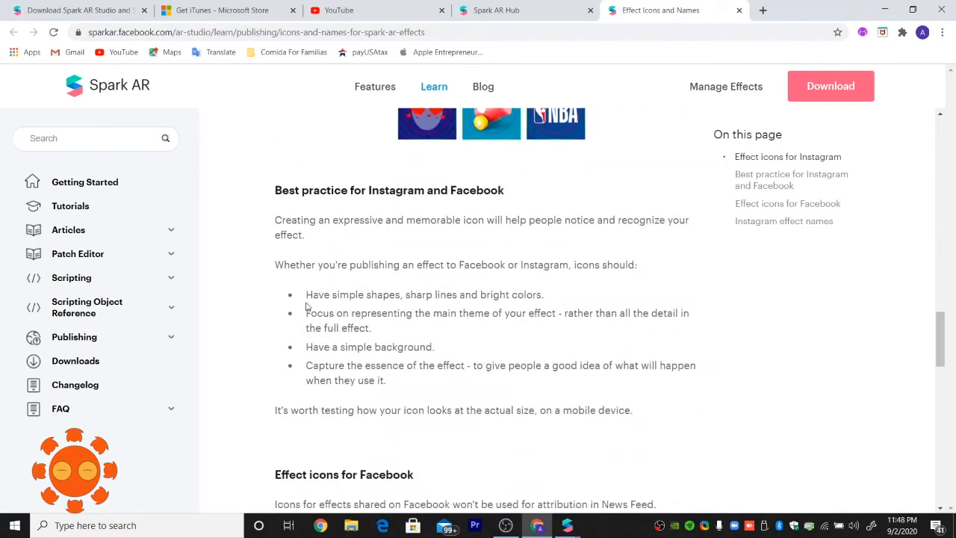
scroll(472, 334, "down", 3)
scroll(416, 336, "up", 17)
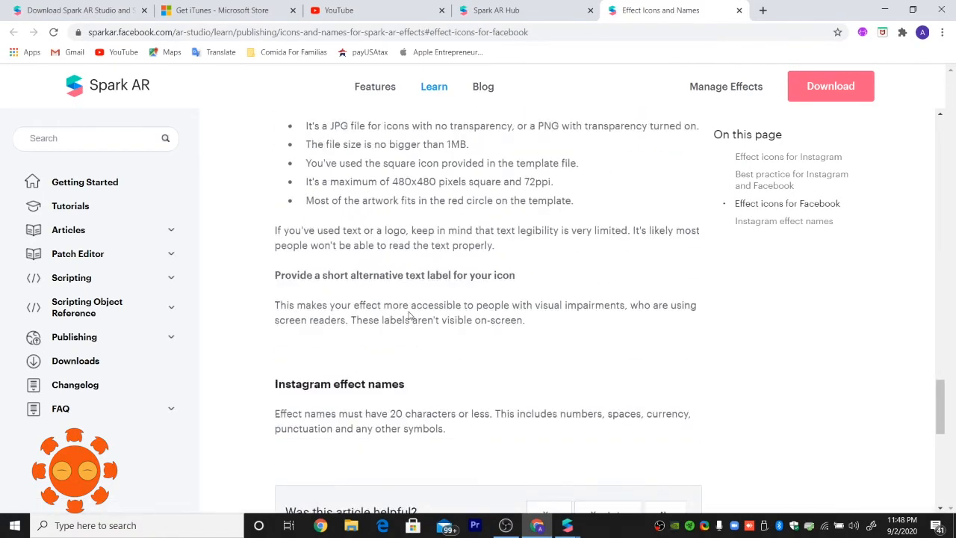
Download the Instagram icon template and open the IG Effect Icon Template V2 folder inside Instagram-Template.zip
left_click(409, 279)
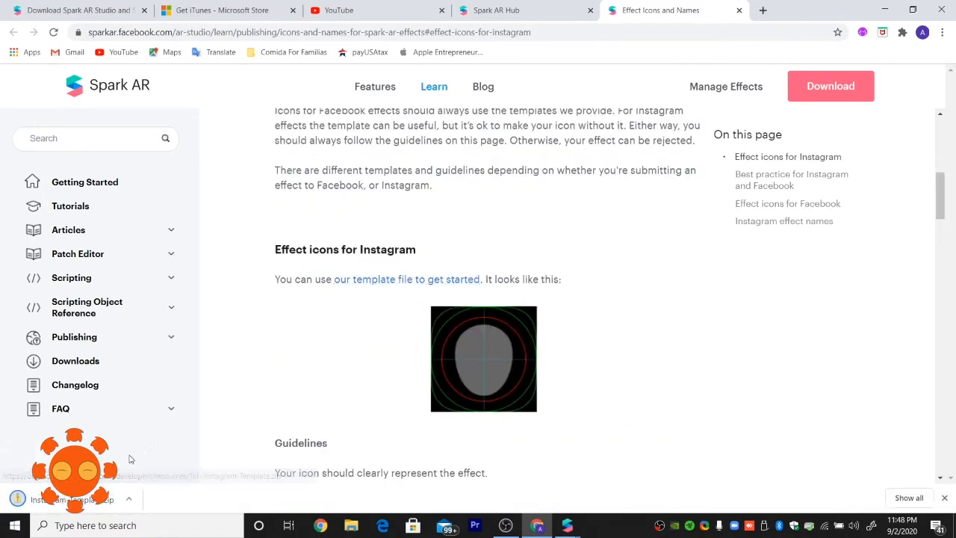
left_click(128, 500)
left_click(165, 455)
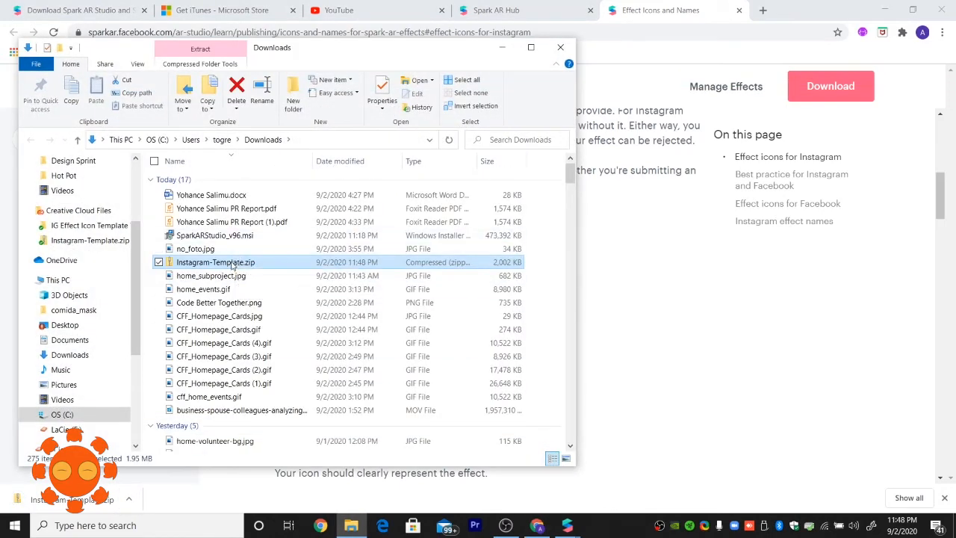
double_click(233, 263)
double_click(243, 181)
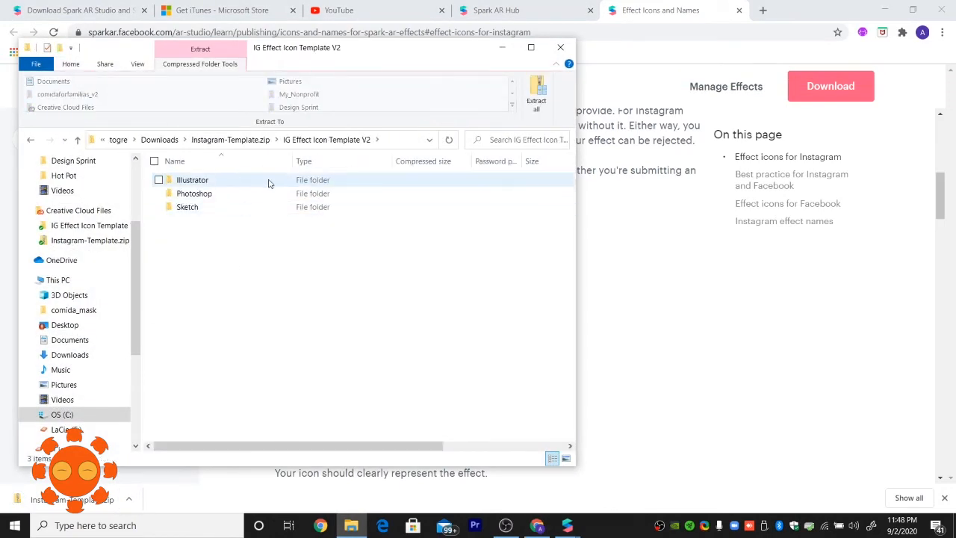
View the finished icon image effect_icon_comida_mask.png among the Creative Cloud files, then close the file browser
left_click(79, 211)
left_click(242, 390)
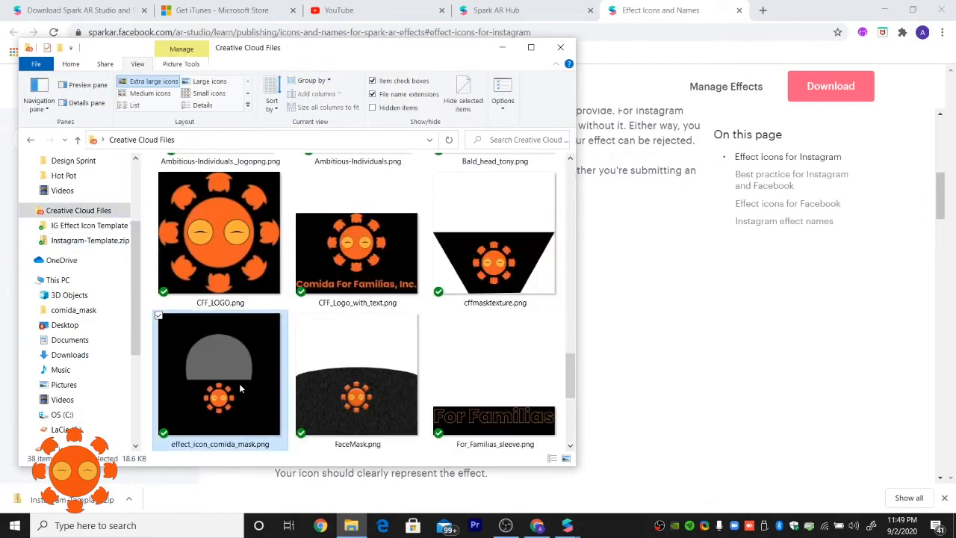
scroll(242, 391, "down", 2)
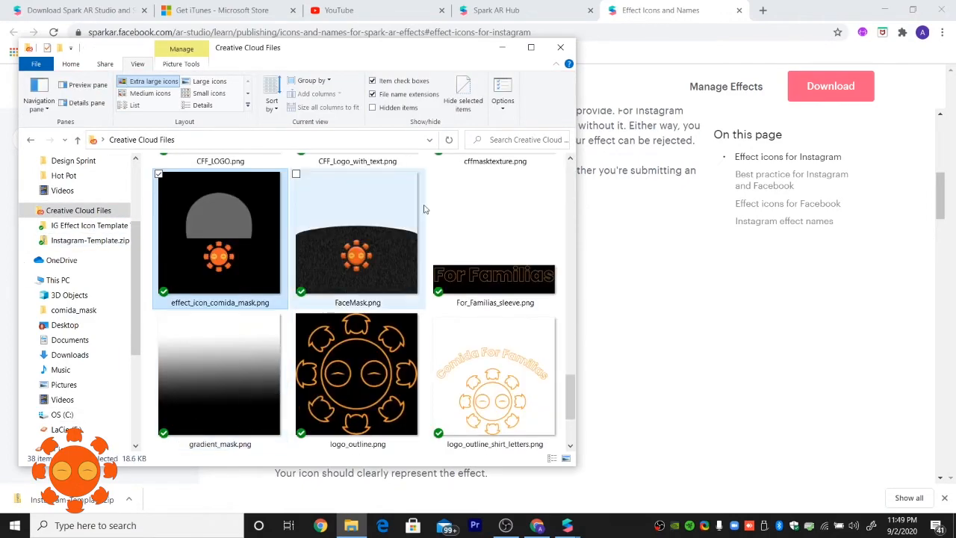
left_click(560, 47)
Return to the Publish an Effect form and review its fields, from the icon and review video up to the effect file
scroll(544, 244, "down", 3)
left_click(516, 6)
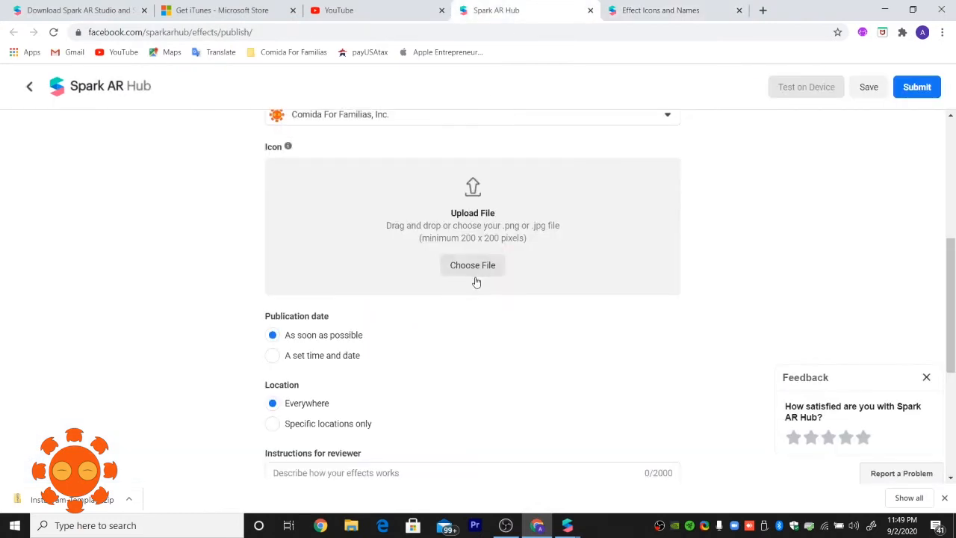
scroll(473, 284, "down", 4)
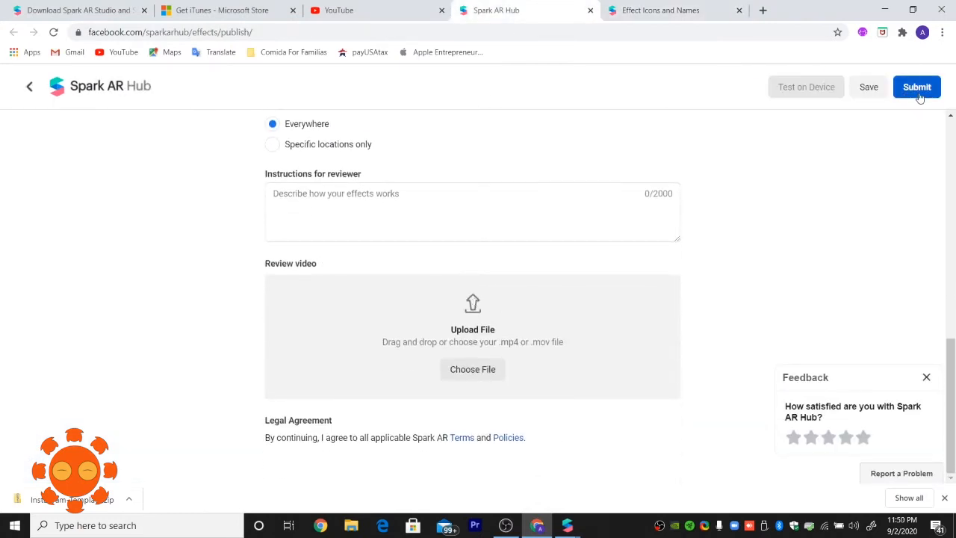
left_click(945, 497)
scroll(723, 362, "up", 2)
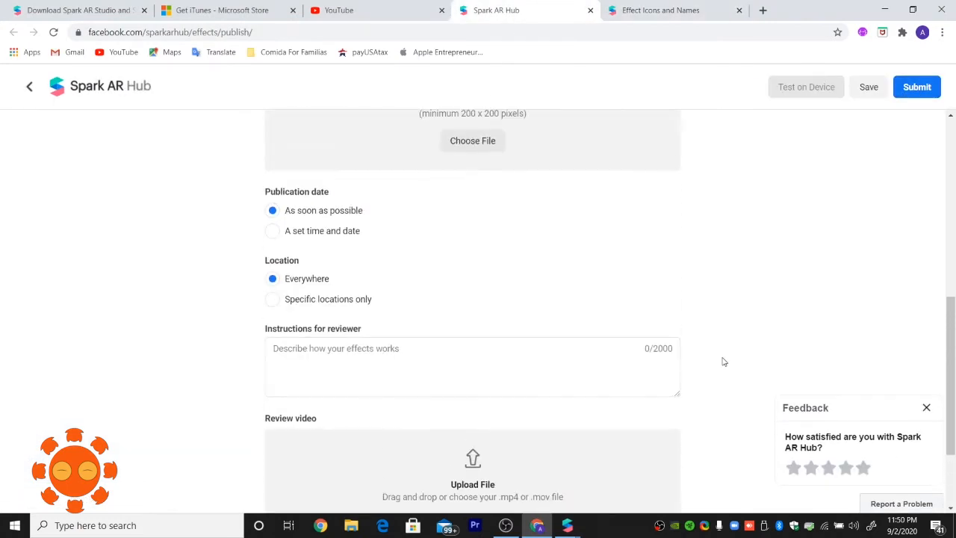
scroll(723, 362, "up", 6)
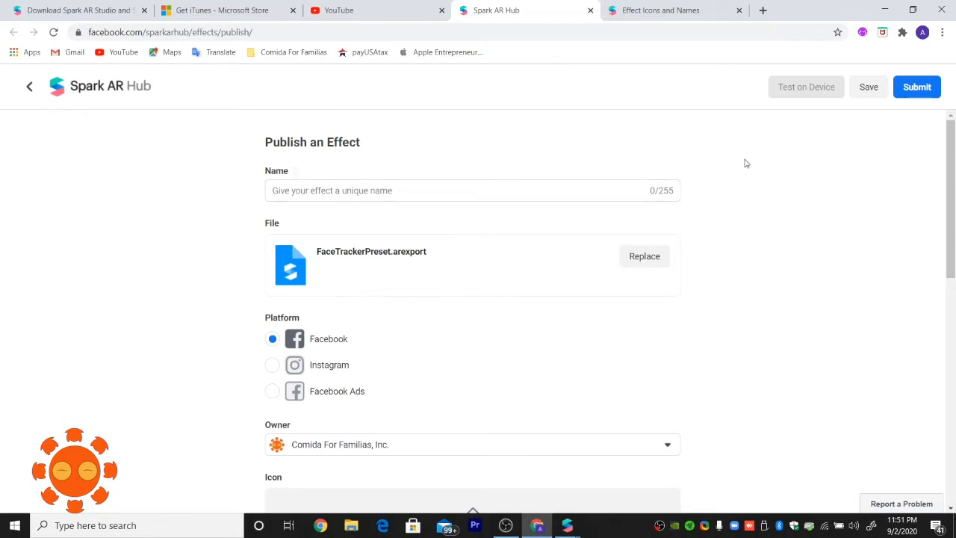
double_click(396, 255)
Open the second Comida Mask effect from the Spark AR Hub dashboard and examine its usage statistics
scroll(478, 256, "down", 3)
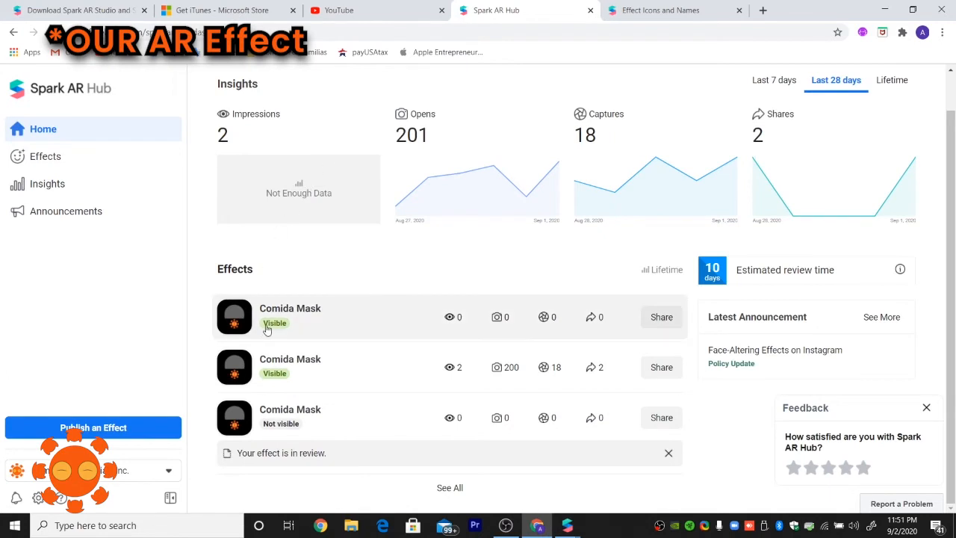
left_click(299, 372)
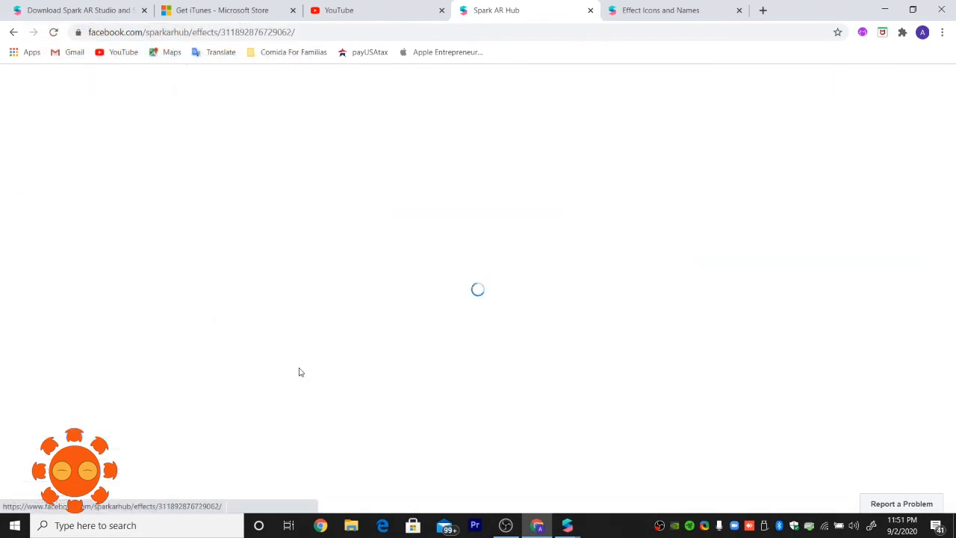
scroll(366, 359, "down", 4)
scroll(373, 373, "down", 3)
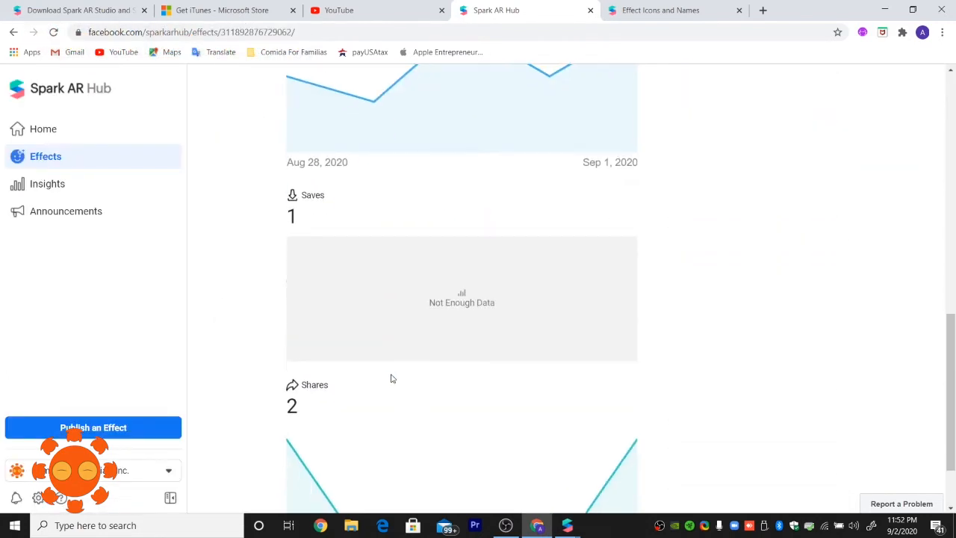
Review the home dashboard and the review status of all effects in the Effects list, and open Insights
left_click(43, 128)
scroll(713, 320, "down", 1)
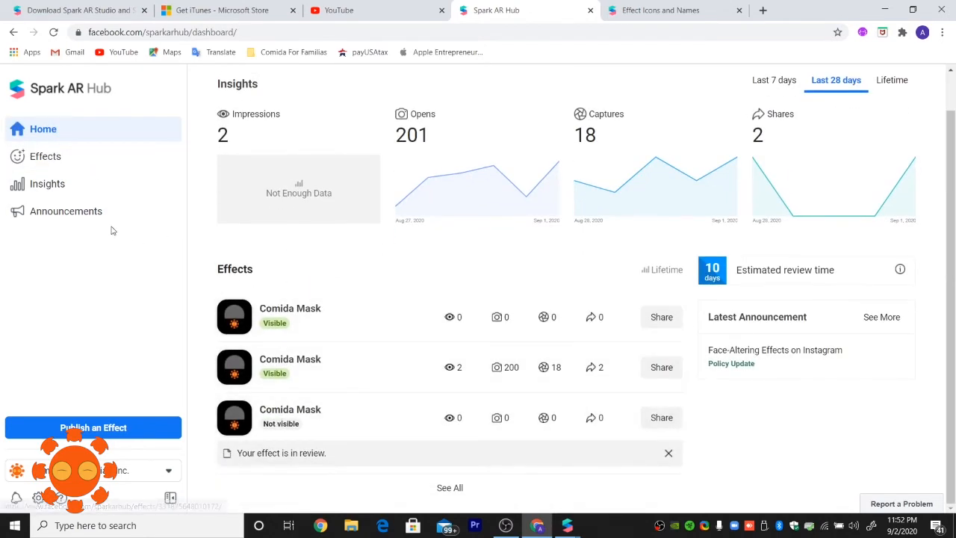
left_click(67, 154)
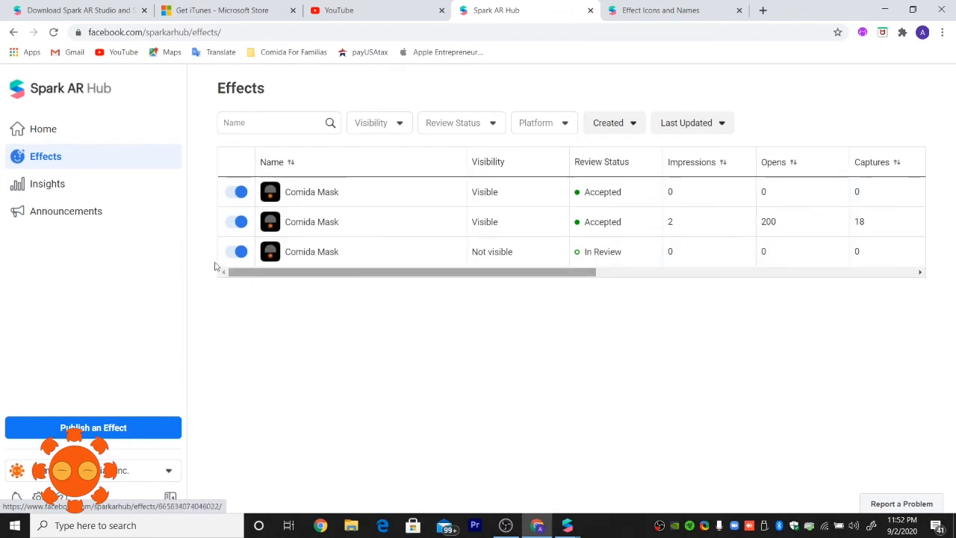
left_click(33, 183)
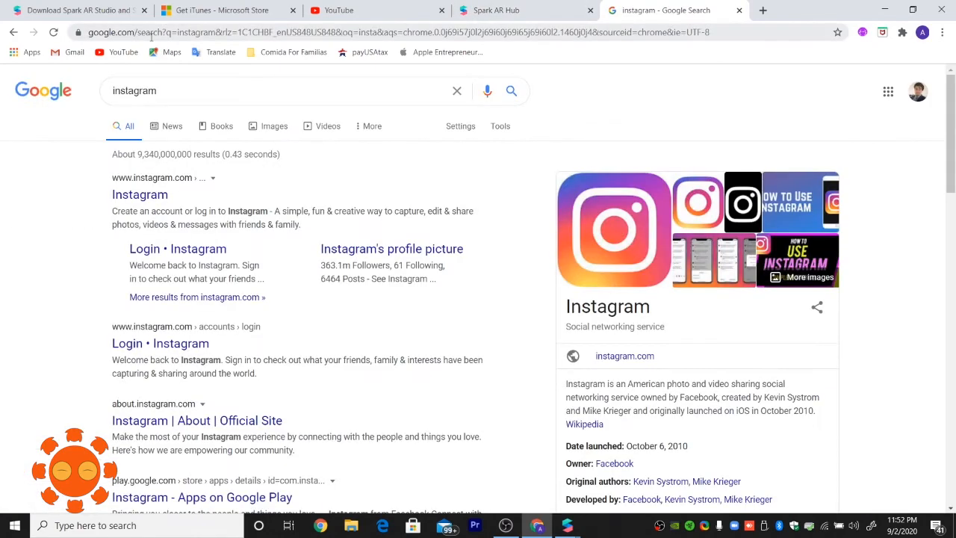
Open the comida_for_familias_inc profile on Instagram and look through its posts and IGTV section
left_click(151, 32)
type("instagram.")
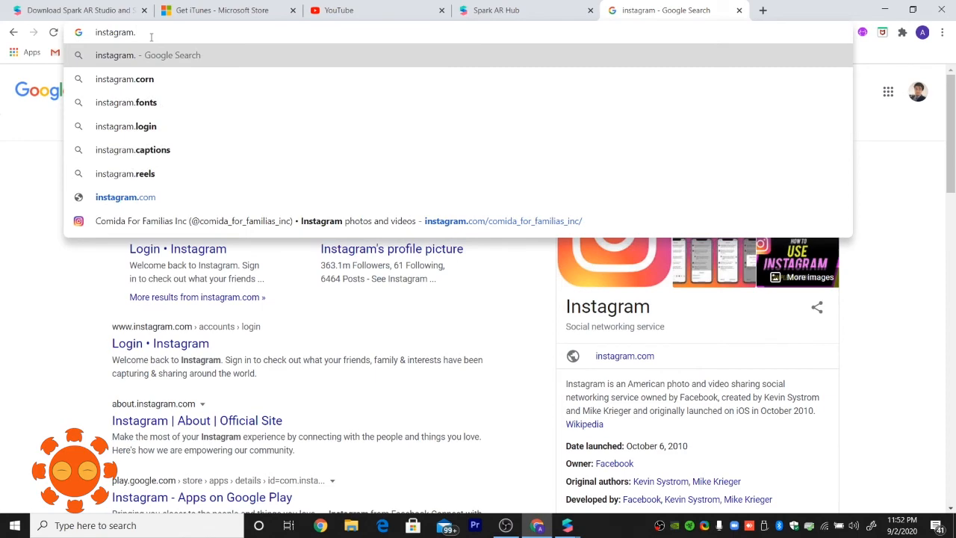
left_click(224, 221)
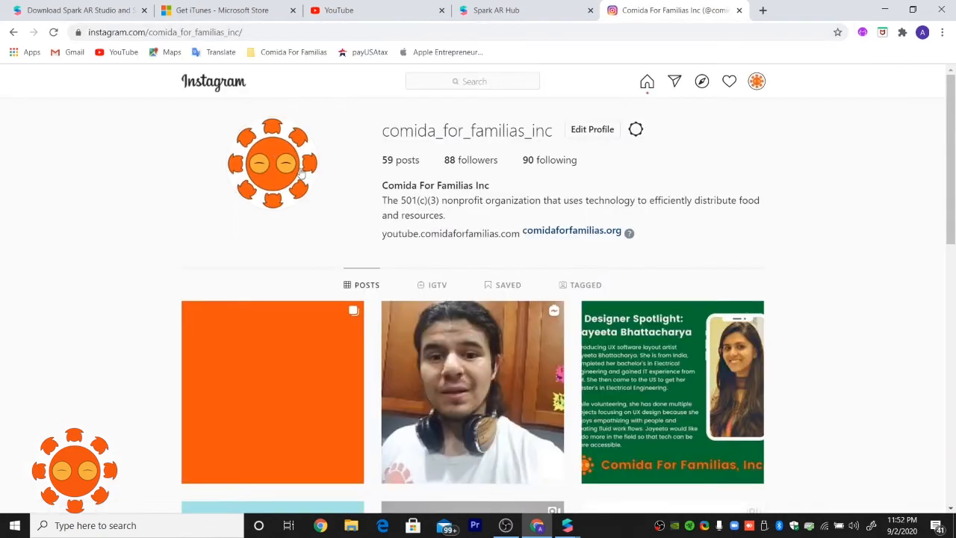
scroll(425, 286, "down", 5)
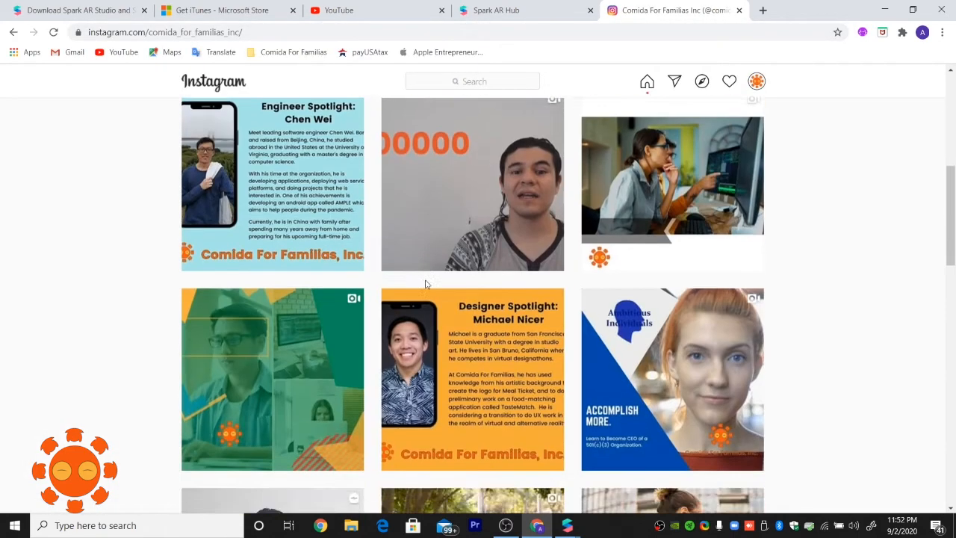
scroll(426, 281, "up", 3)
left_click(432, 138)
left_click(366, 138)
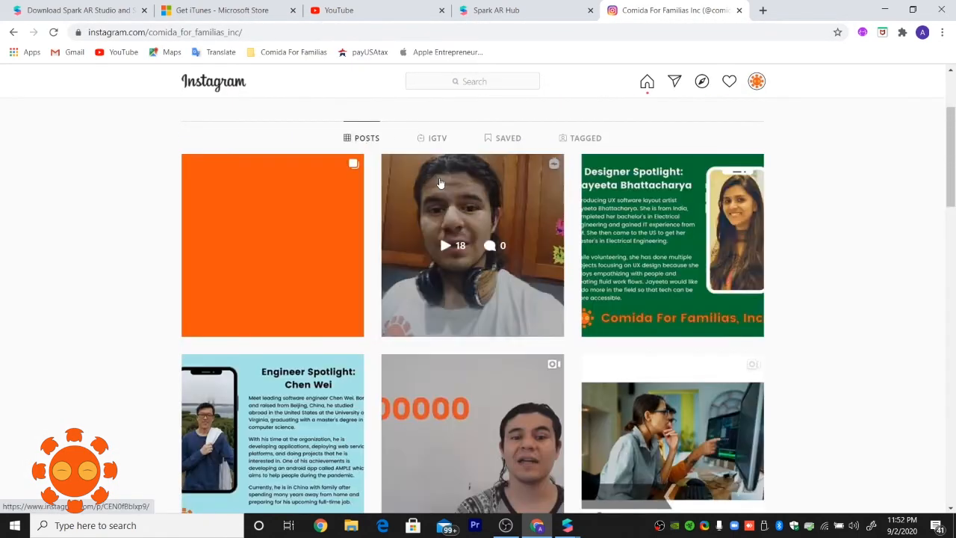
scroll(368, 224, "up", 2)
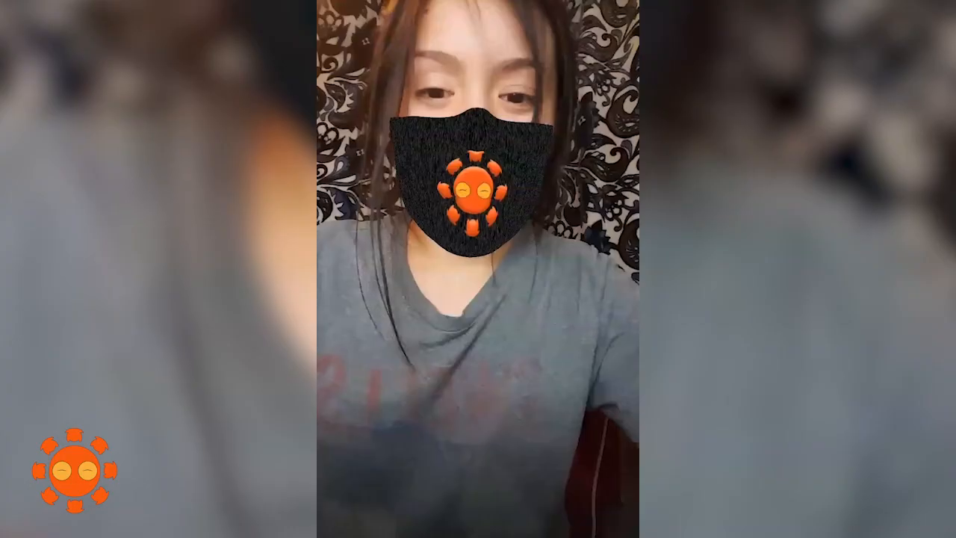